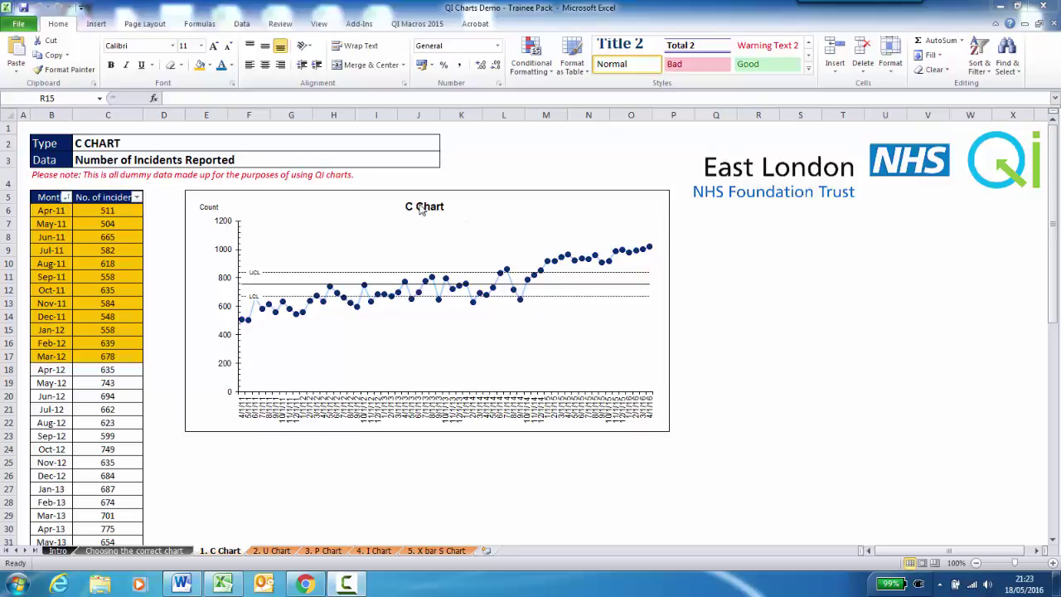
Change the chart title to "Number of Incidents Reported - C Chart" and move it up towards the chart's upper edge.
left_click(418, 207)
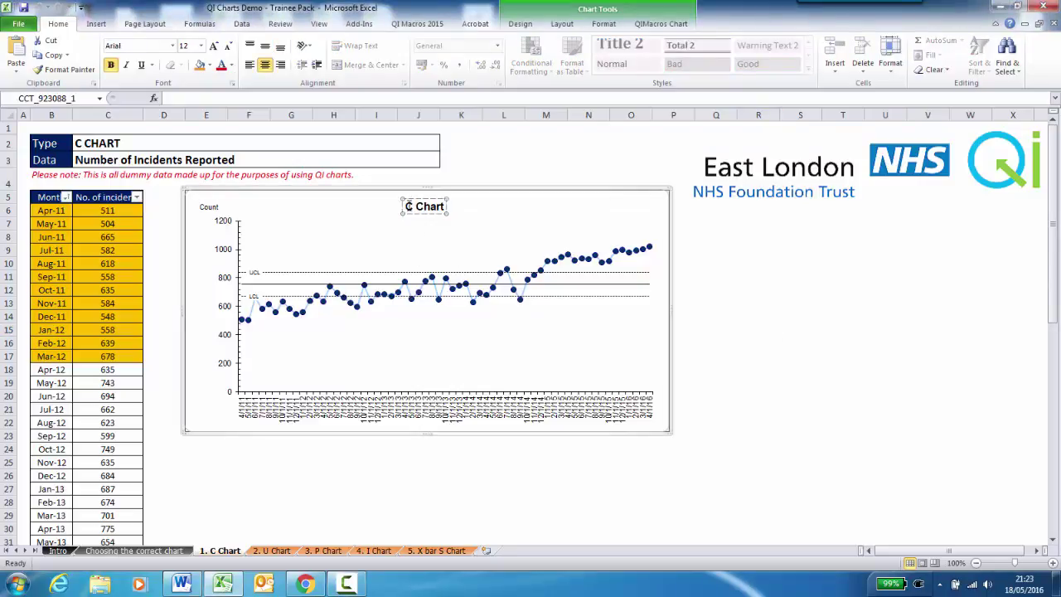
type("Number")
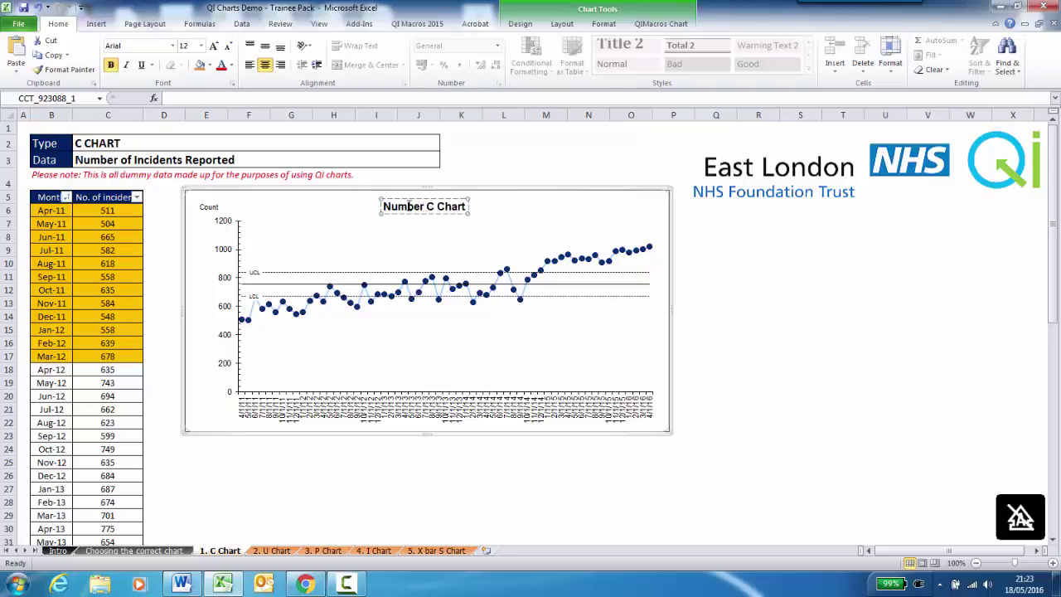
type(" of Incide")
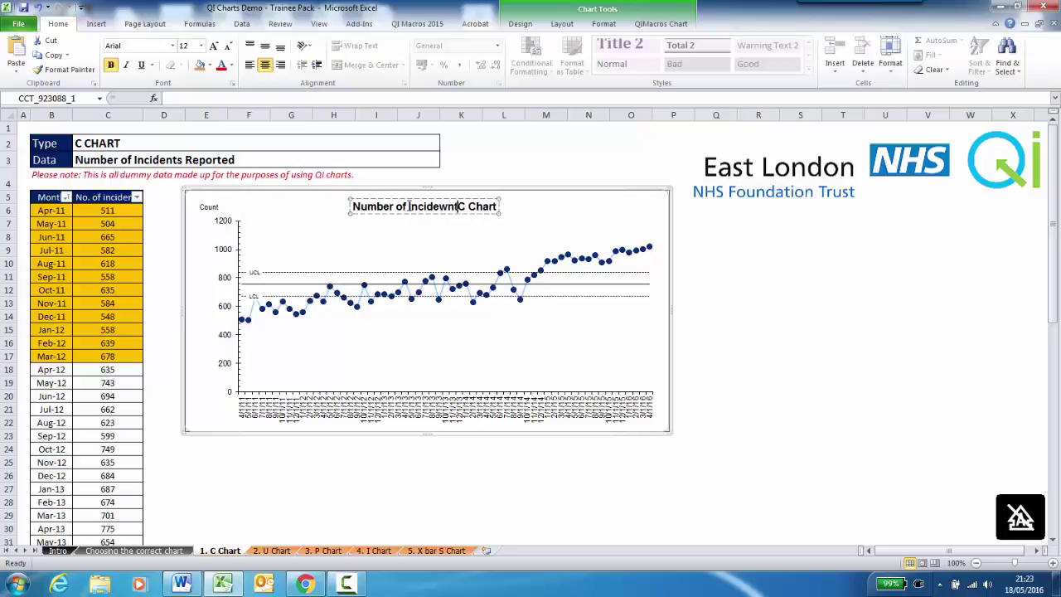
type("nts Re")
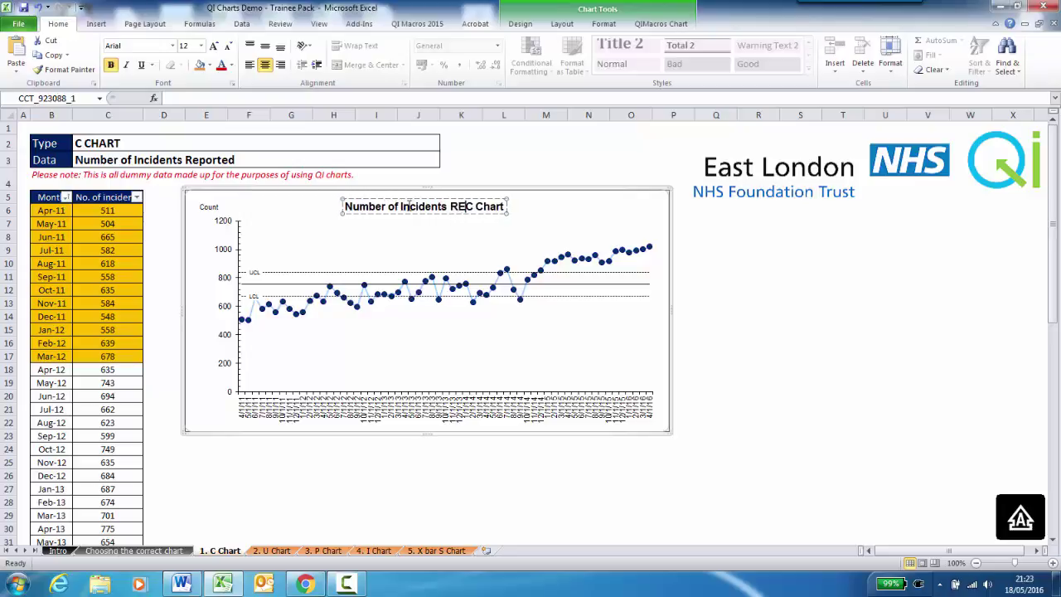
type("ported -")
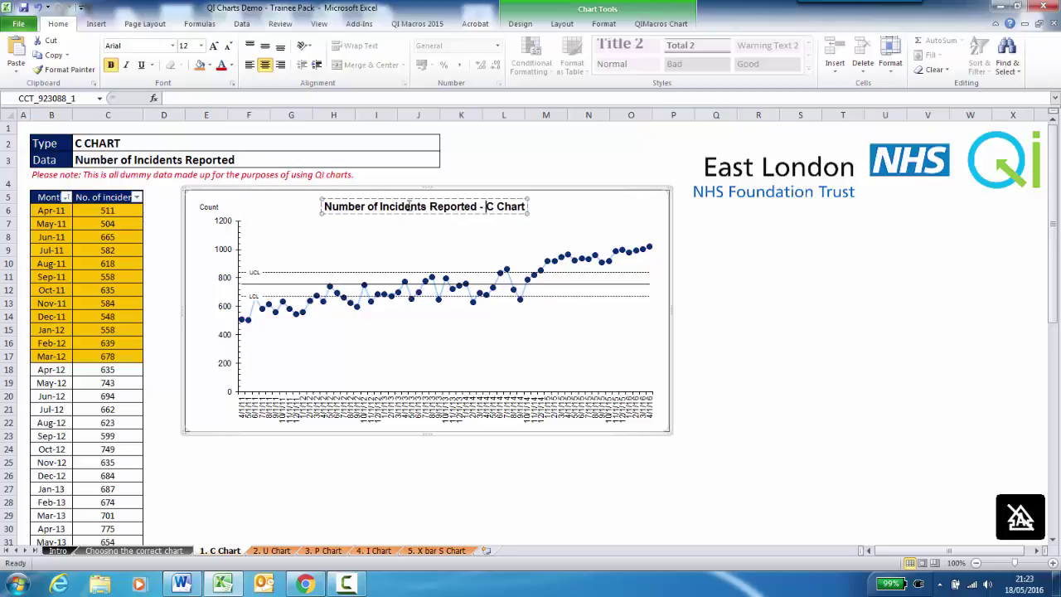
left_click_drag(481, 215, 412, 197)
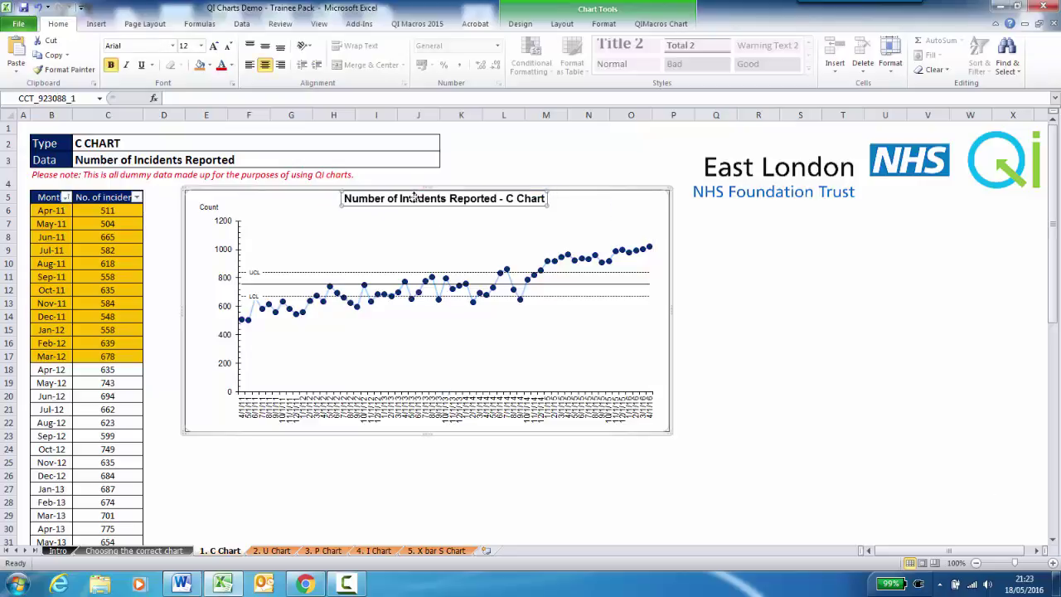
Add a primary horizontal axis title below the chart's axis reading "Date".
left_click(190, 314)
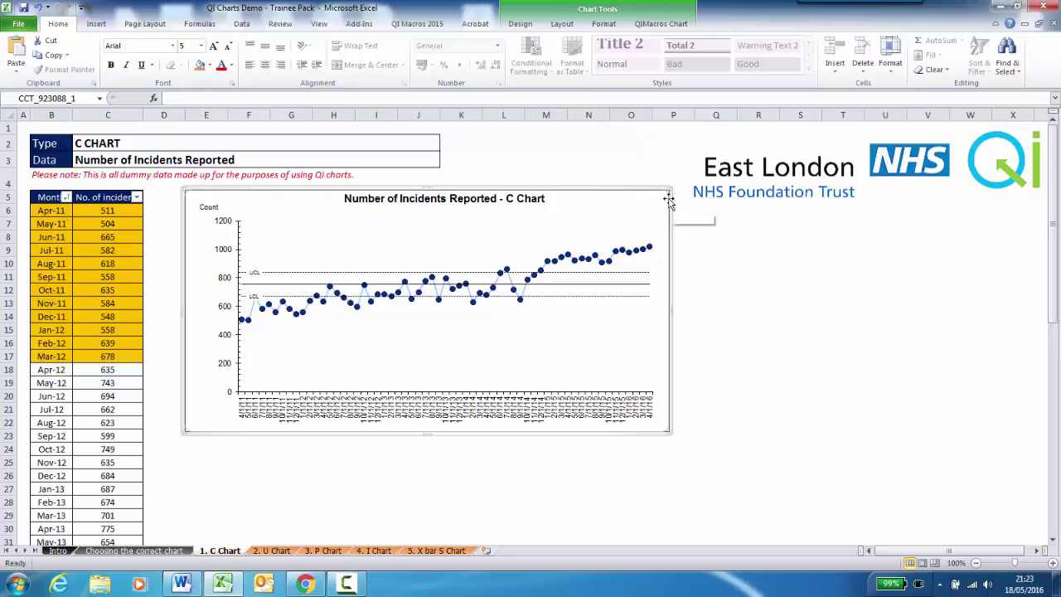
left_click(559, 25)
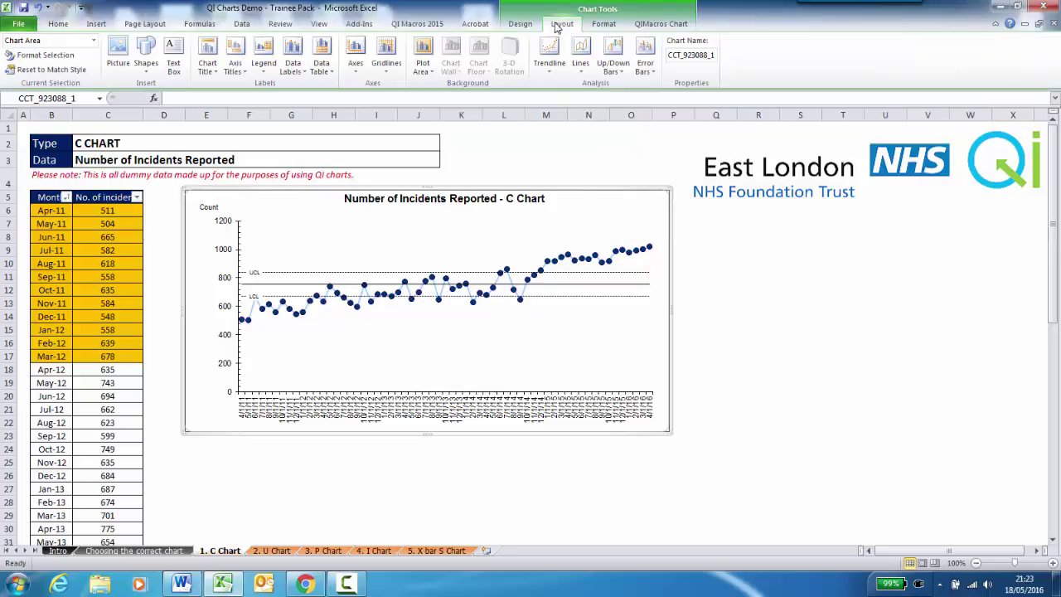
left_click(234, 74)
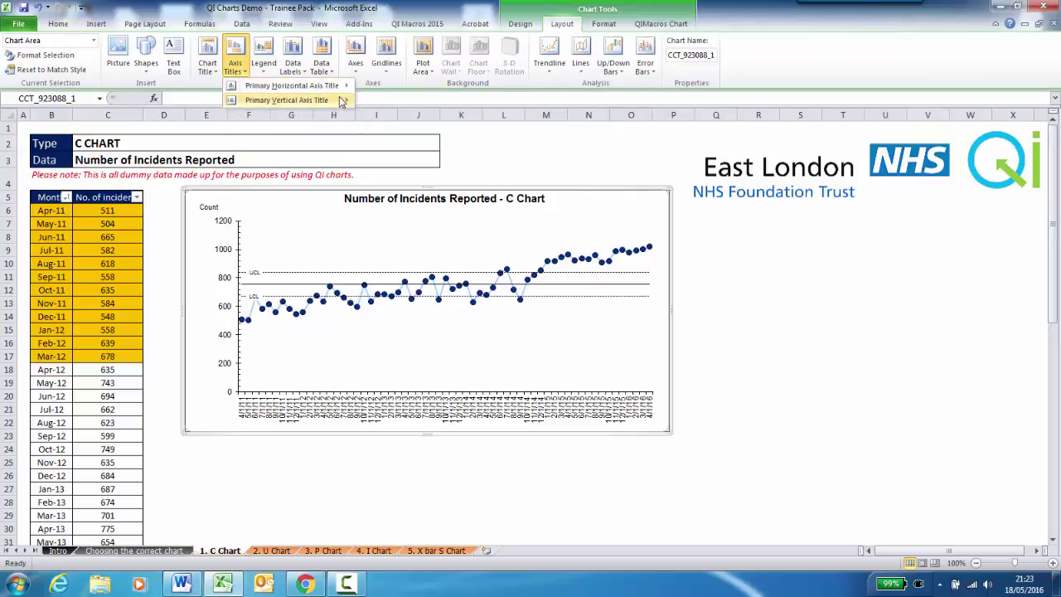
mouse_move(306, 88)
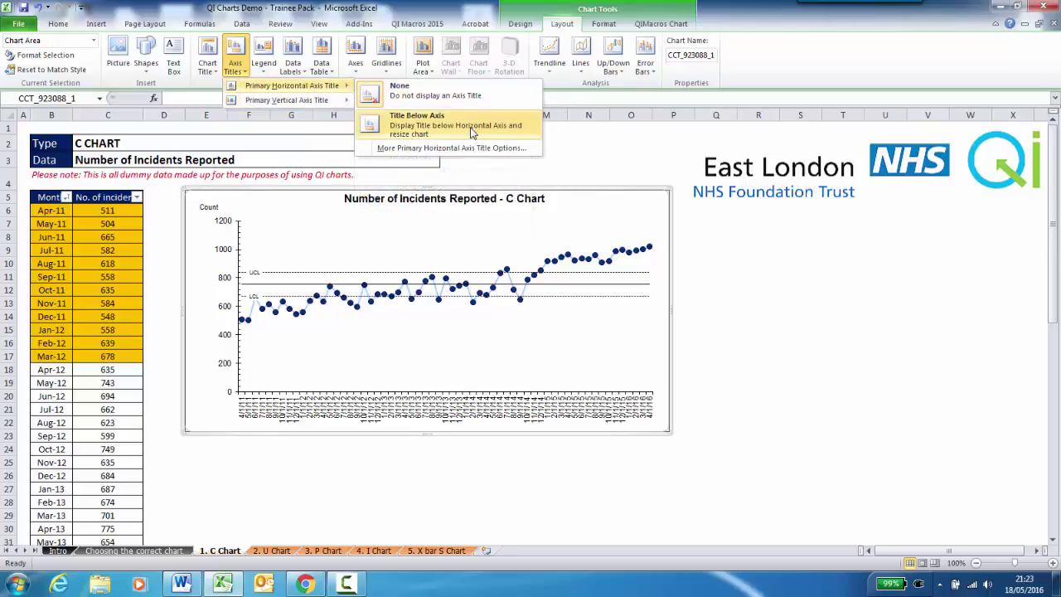
left_click(472, 132)
type("Date")
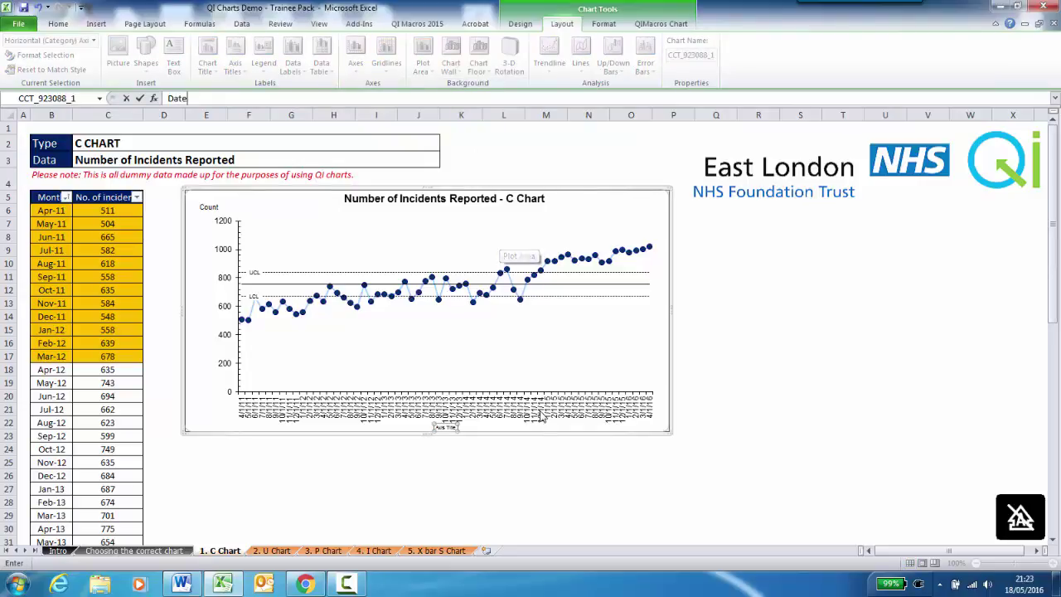
left_click(502, 462)
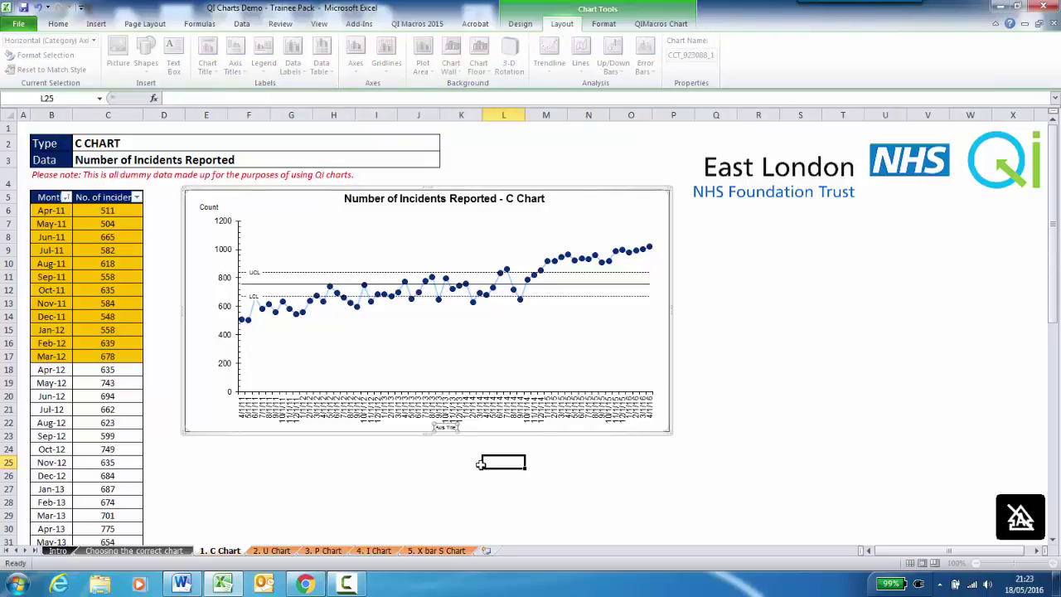
Increase the font size of the "Date" axis title to 9.
left_click(445, 423)
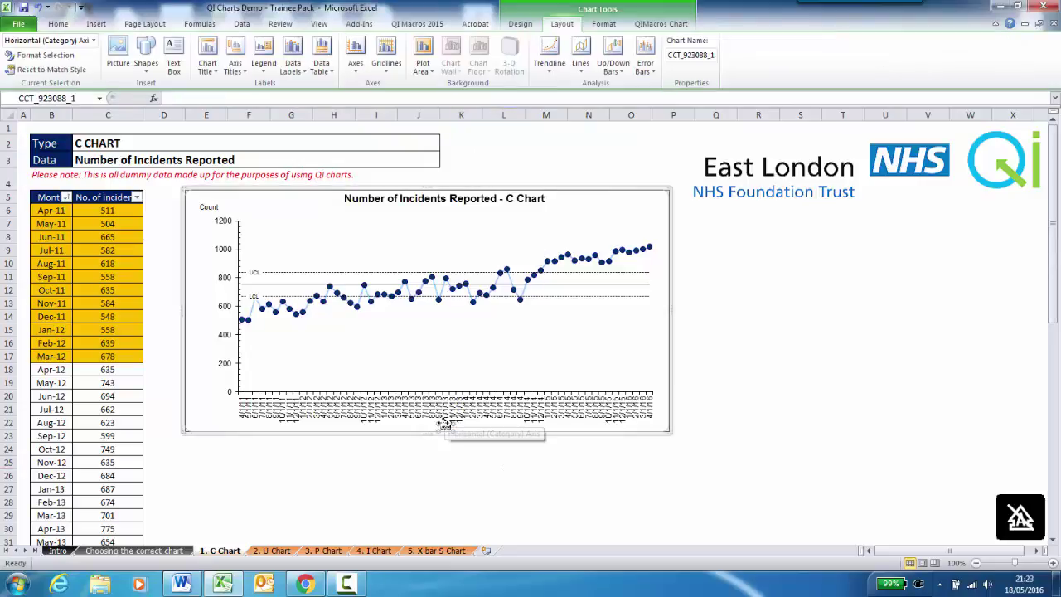
left_click(58, 25)
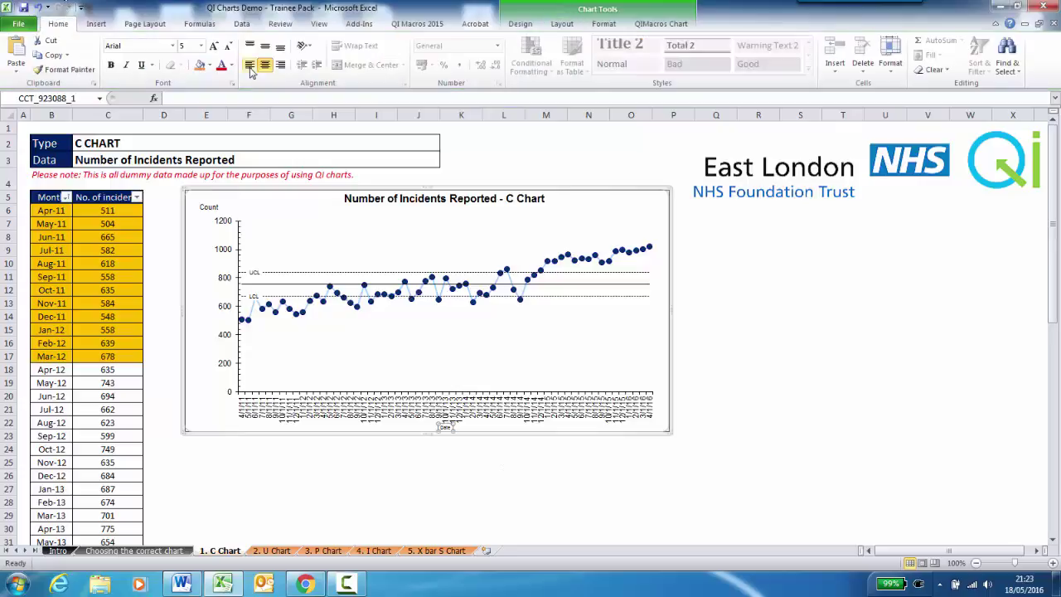
left_click(214, 46)
left_click(214, 47)
left_click(214, 47)
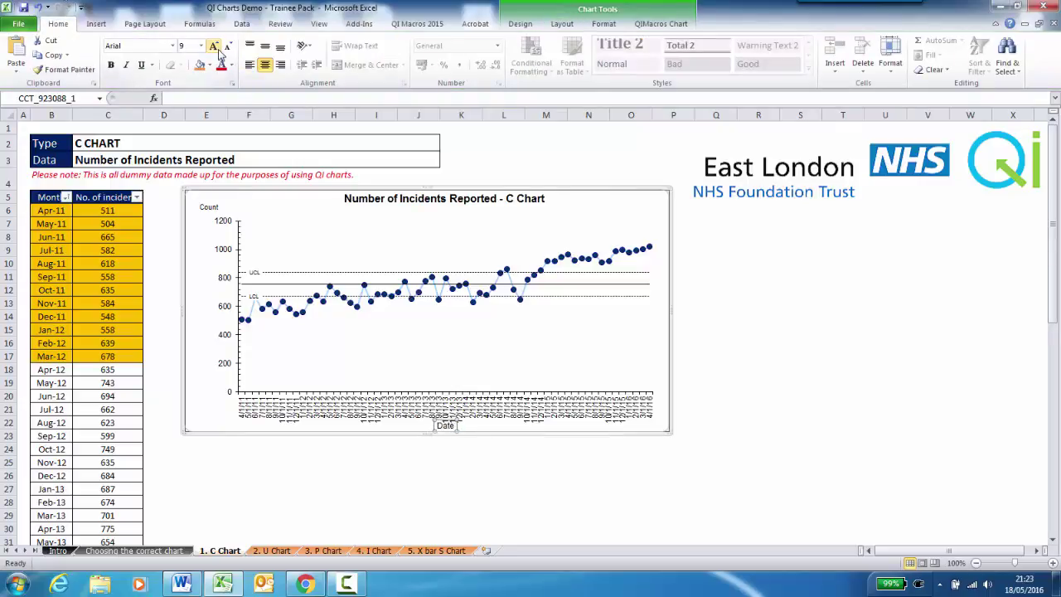
Add a rotated primary vertical axis title to the chart reading "Number of Incidents Reported".
left_click(193, 246)
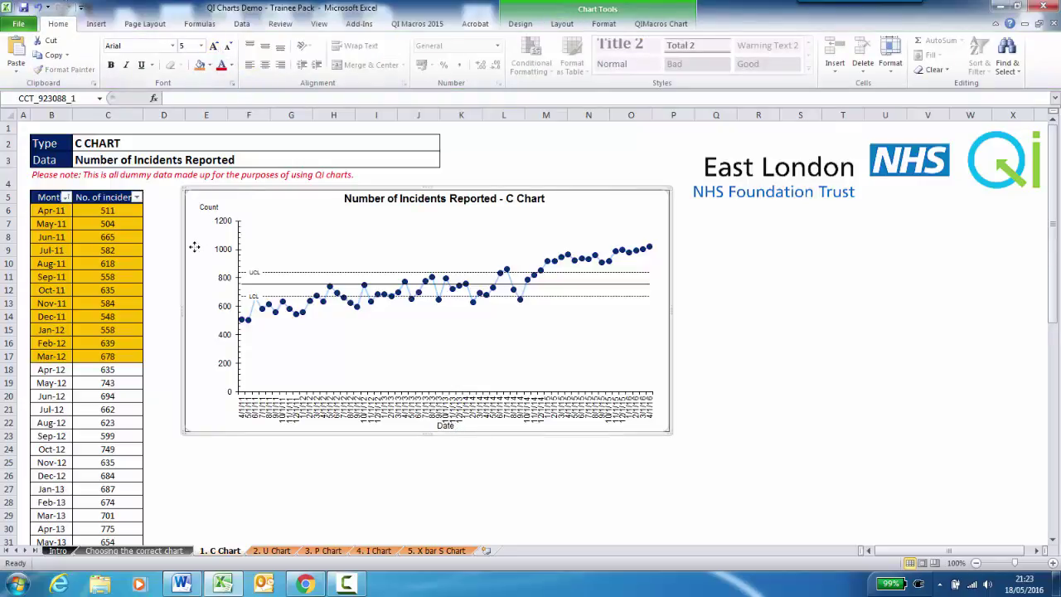
left_click(570, 25)
left_click(235, 59)
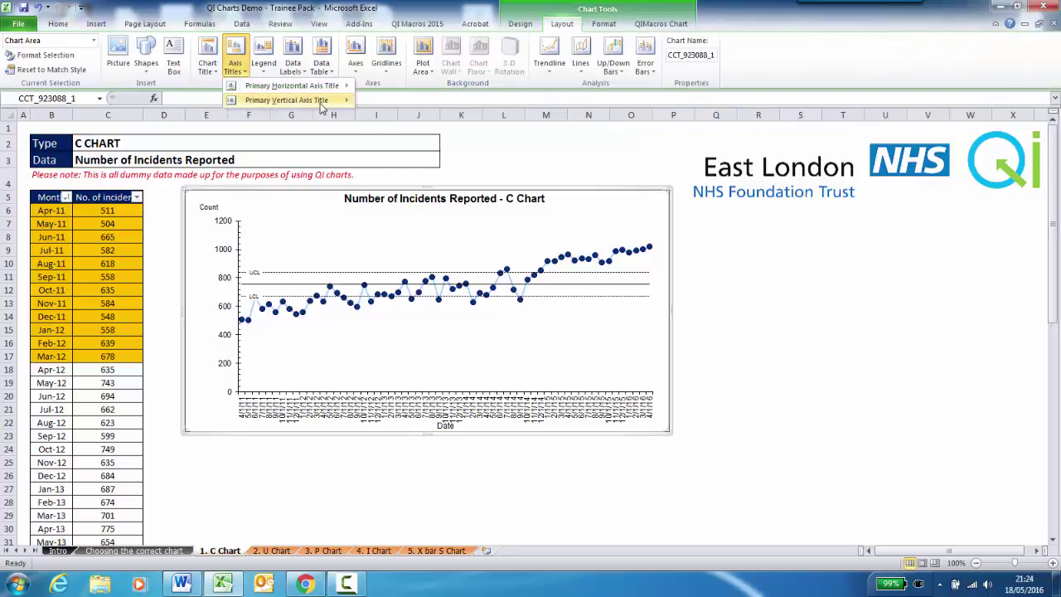
mouse_move(322, 107)
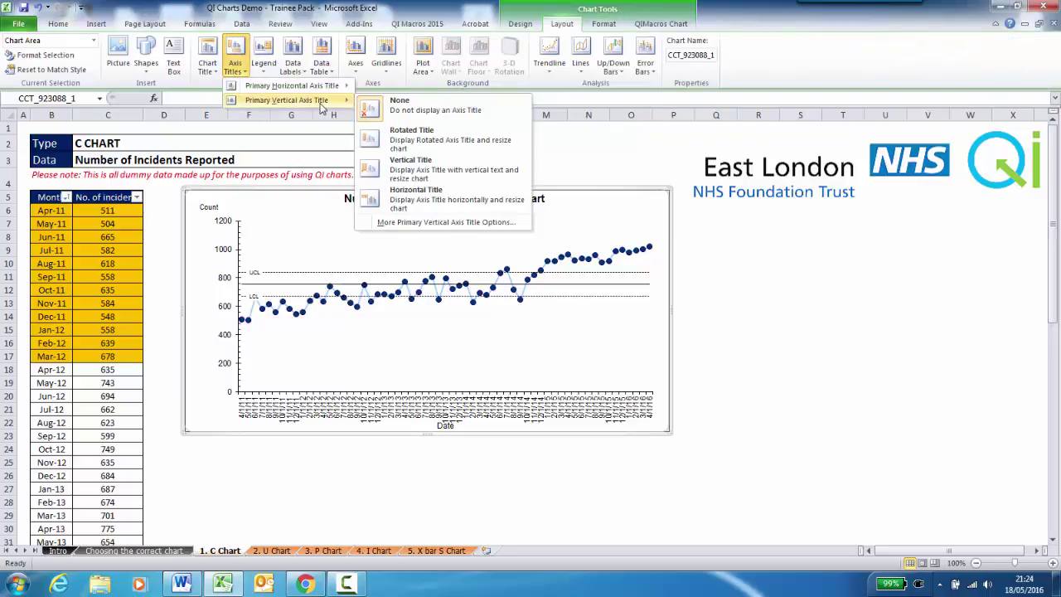
left_click(421, 148)
type("N")
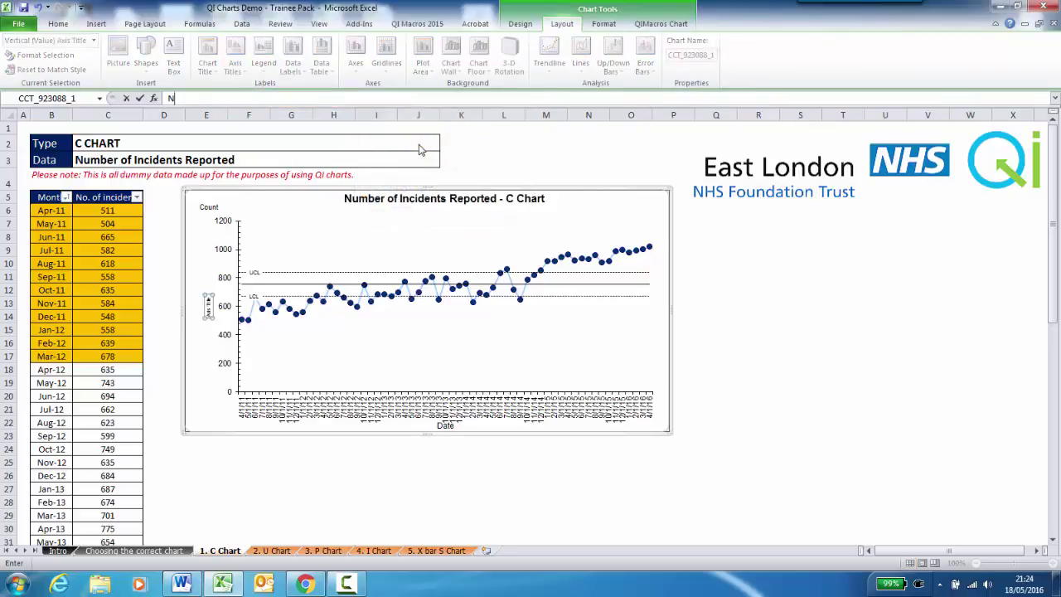
type("umber of Incid")
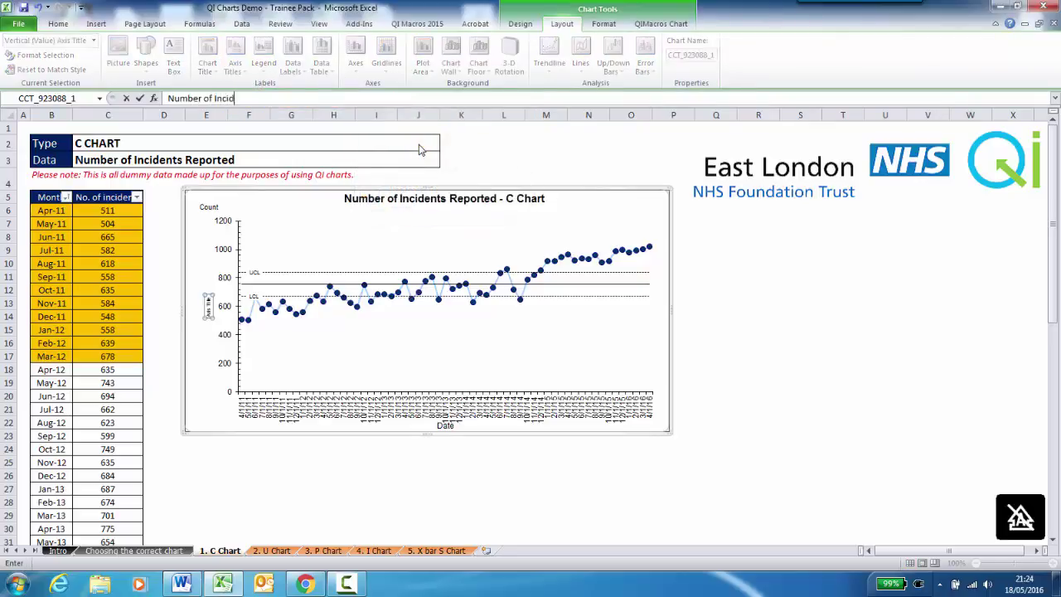
type("ents Reported")
key("Return")
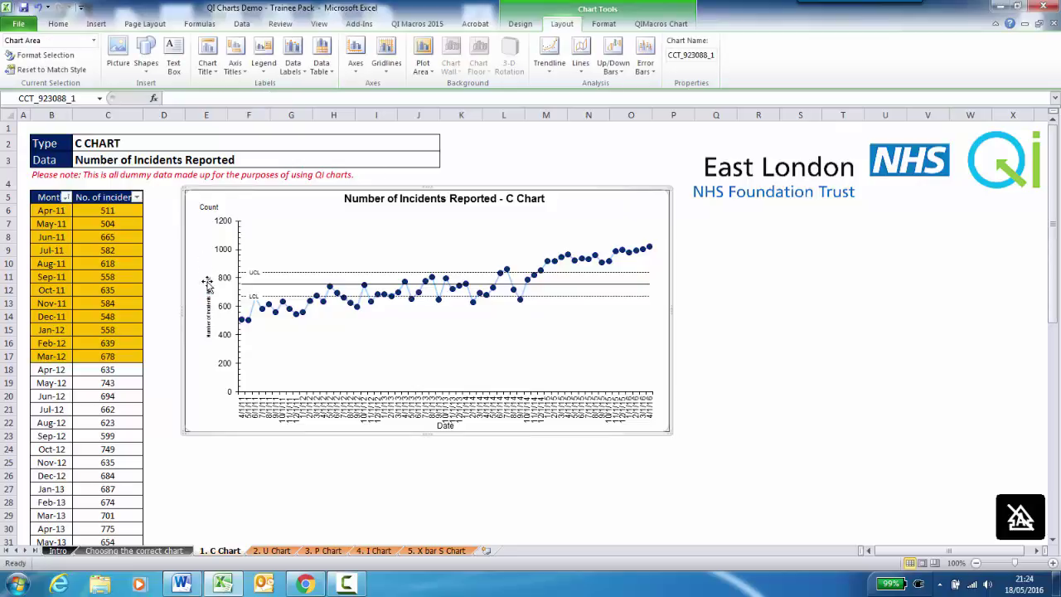
Move the vertical axis title outward to the chart's left edge and increase its font size to 9.
left_click_drag(187, 272, 169, 261)
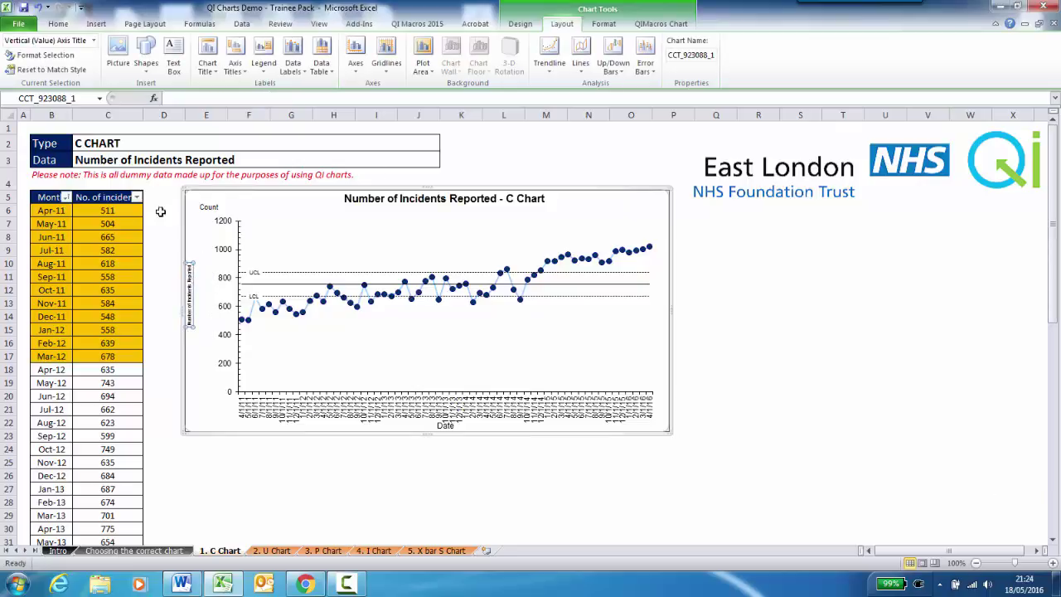
left_click(58, 23)
left_click(218, 53)
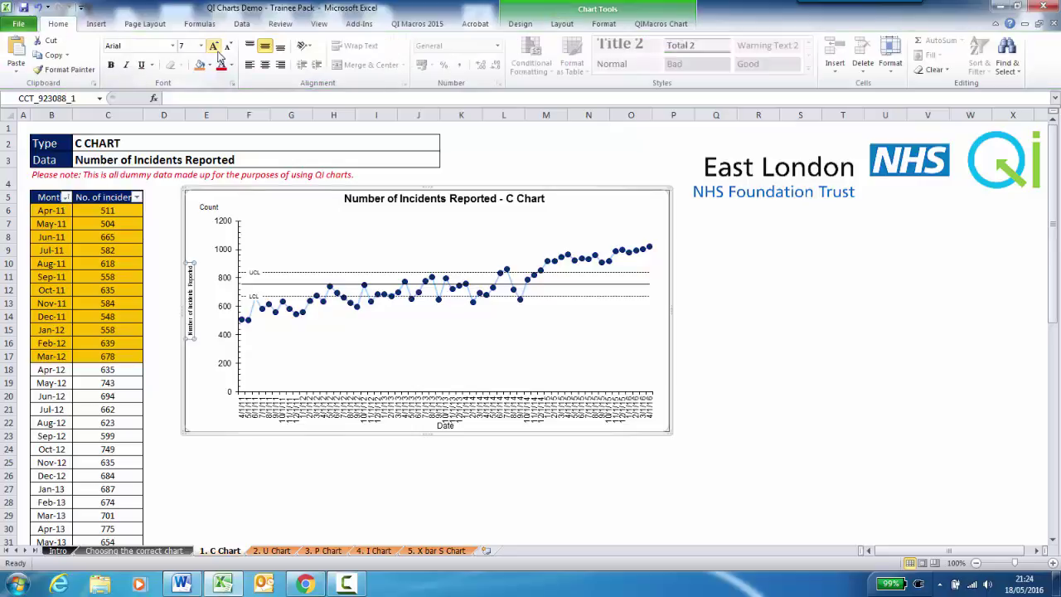
left_click(218, 53)
left_click(218, 53)
left_click(218, 53)
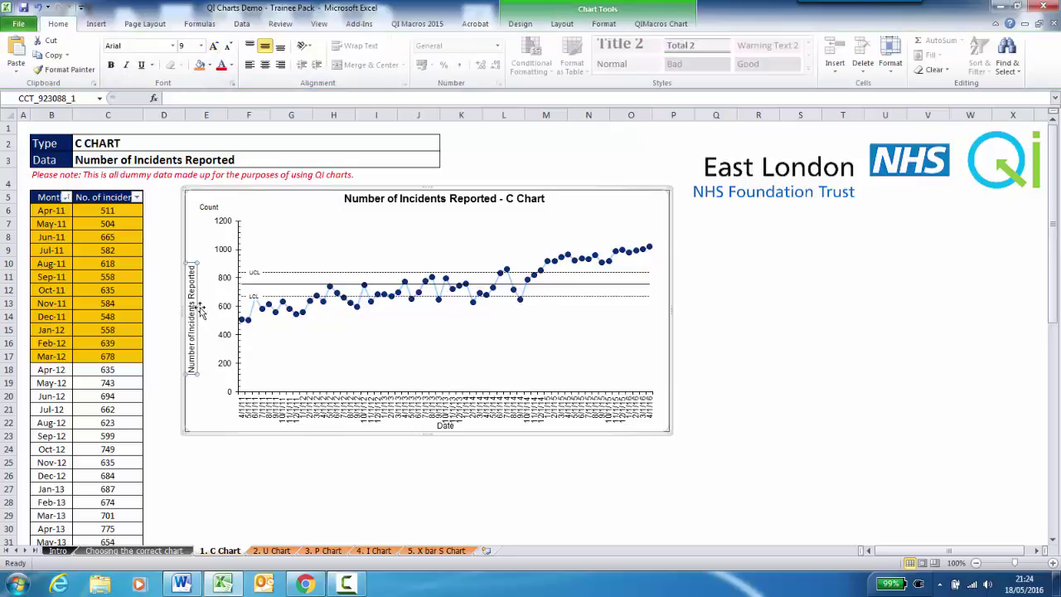
Enlarge the plot area from its lower-left and upper-right corners to fill more of the chart.
left_click(259, 375)
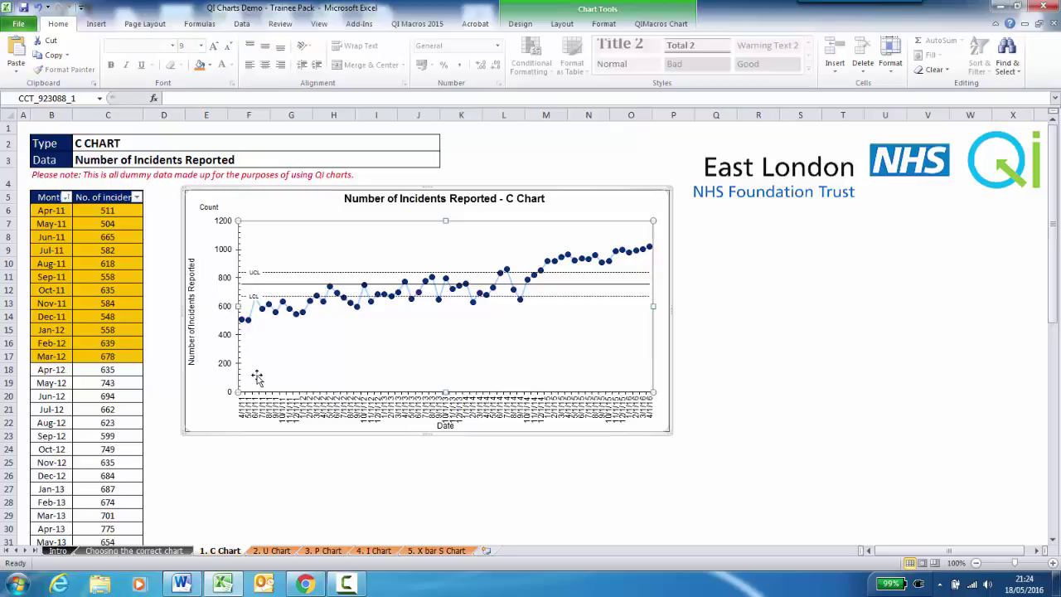
left_click_drag(239, 390, 221, 388)
left_click_drag(652, 220, 663, 214)
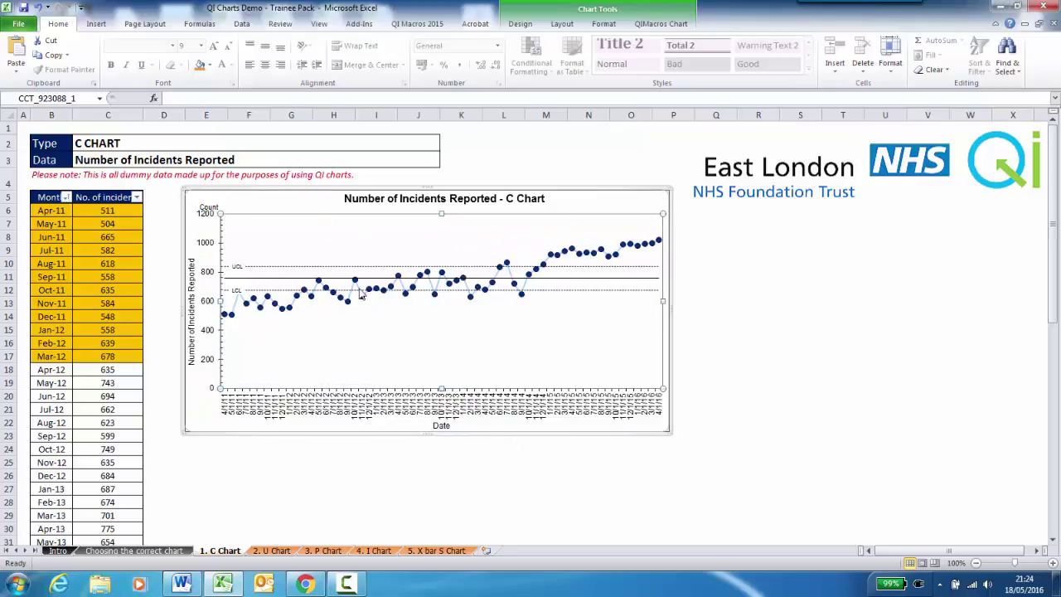
Delete the "Count" text box above the vertical axis and deselect the chart.
left_click(221, 206)
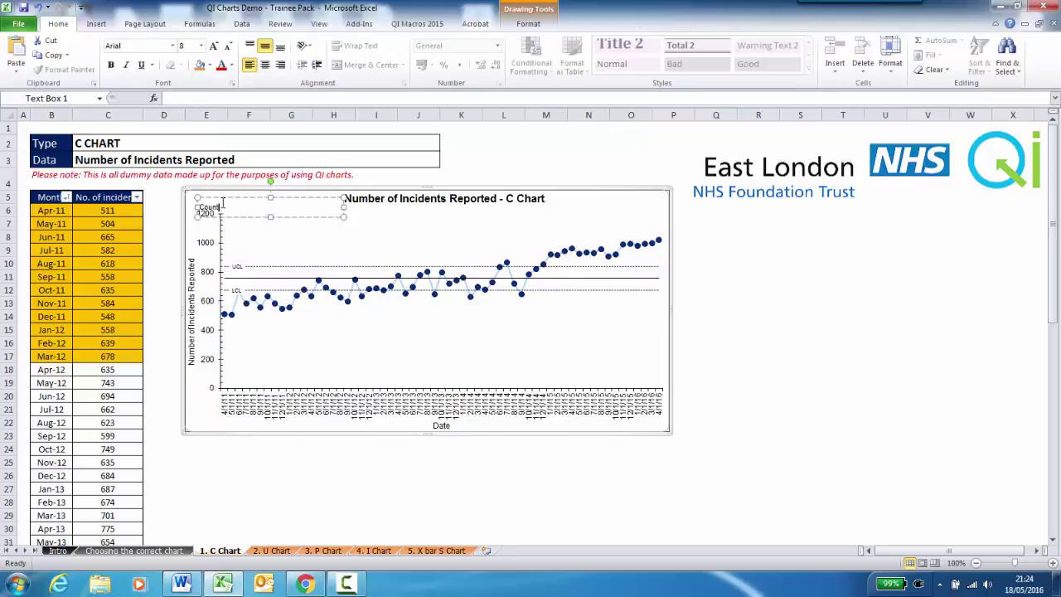
left_click(224, 198)
key("Delete")
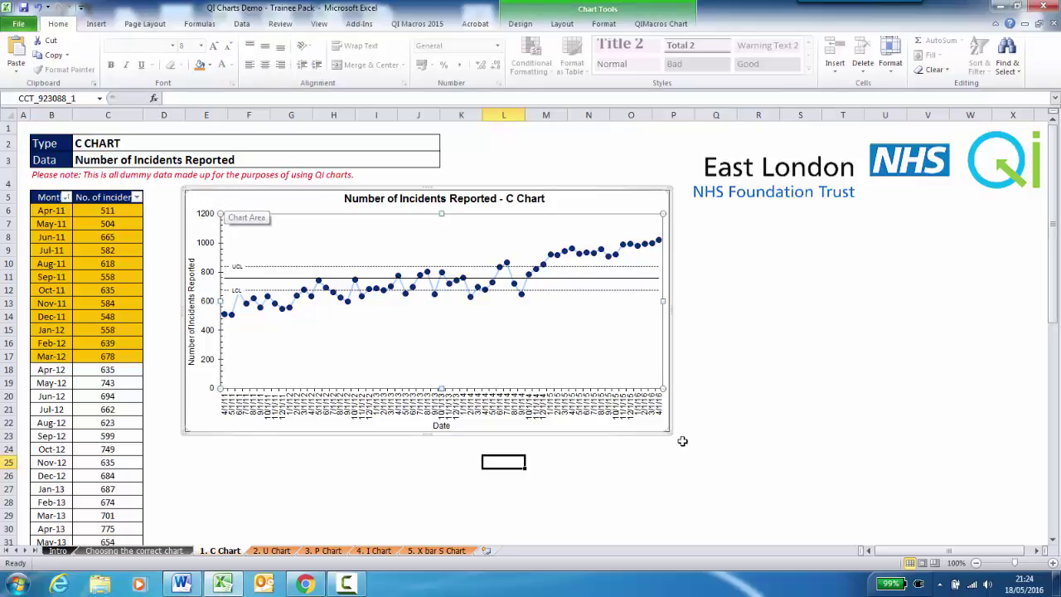
left_click(682, 399)
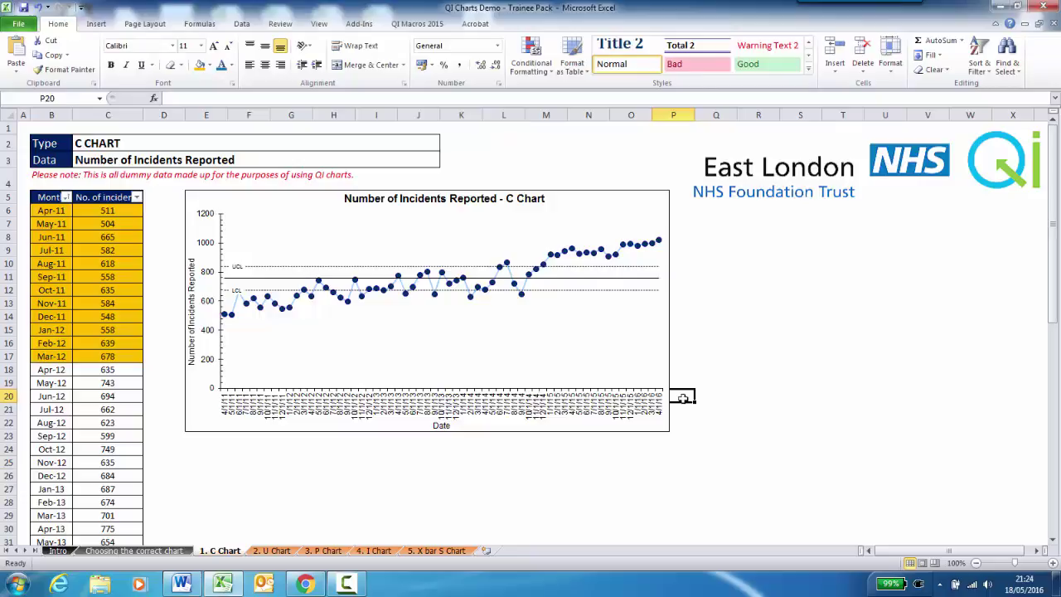
Format the chart's horizontal axis dates with the English (U.S.) locale and the month-year type Mar-01, then deselect the chart.
right_click(461, 406)
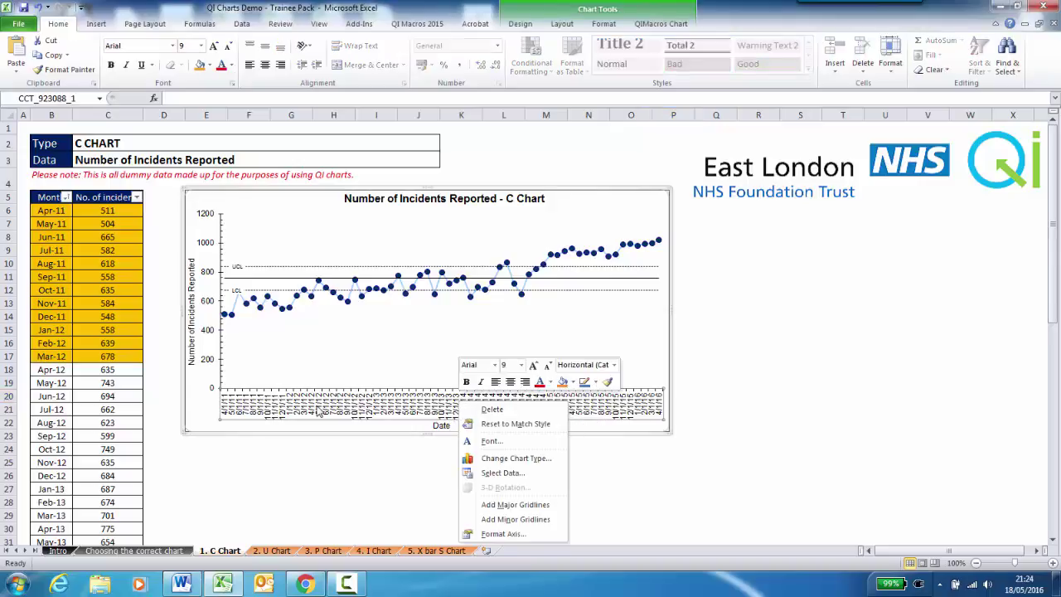
left_click(506, 533)
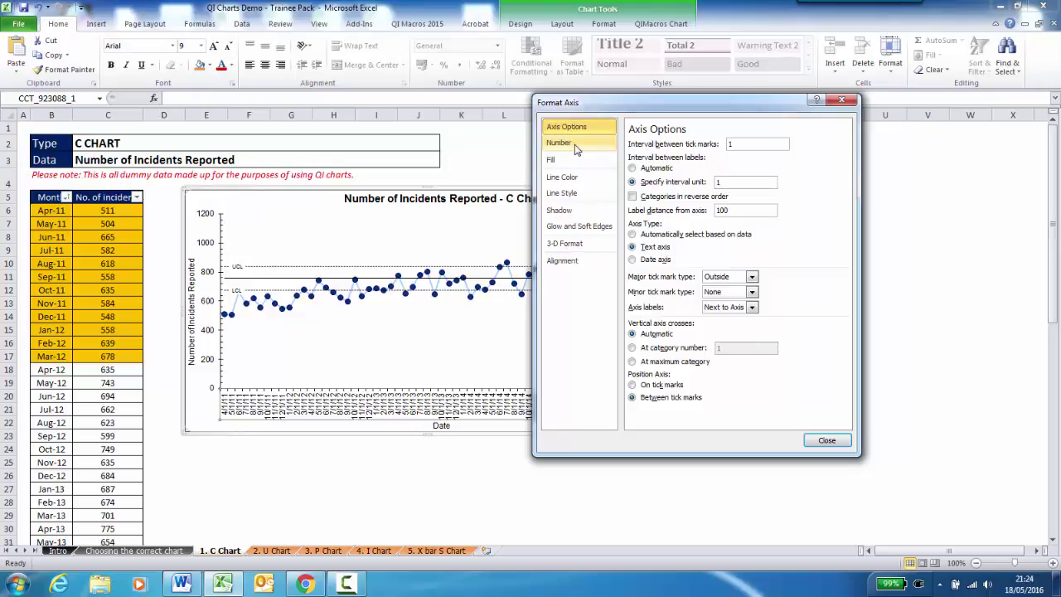
left_click(576, 147)
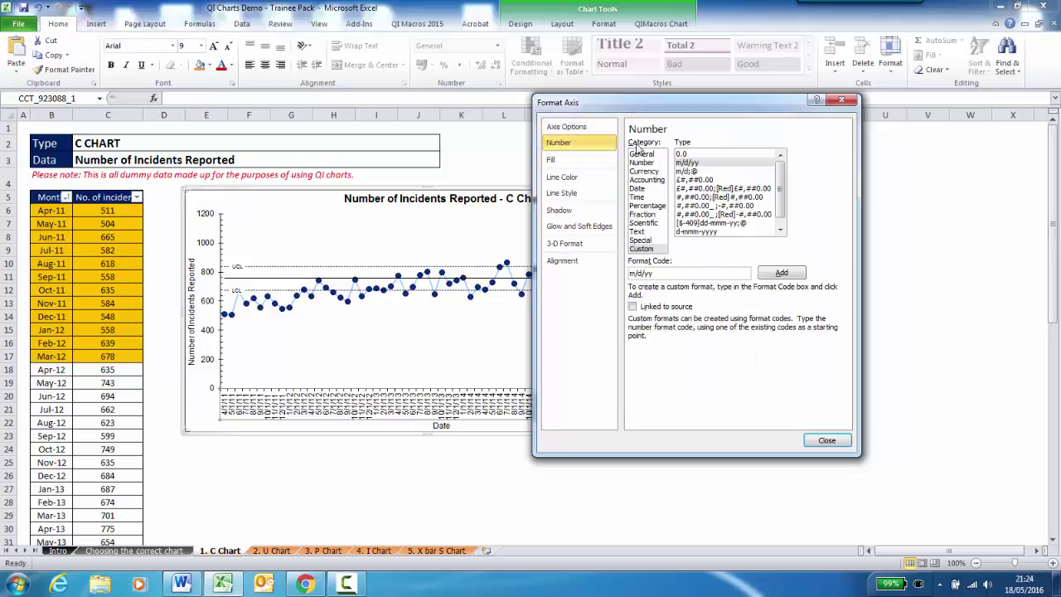
left_click(640, 189)
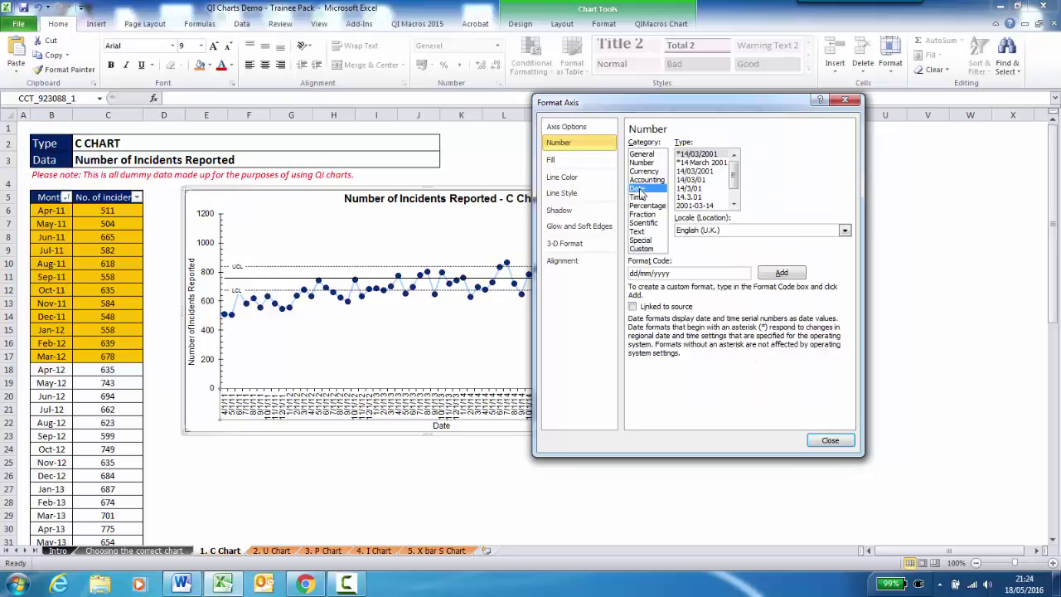
left_click(715, 230)
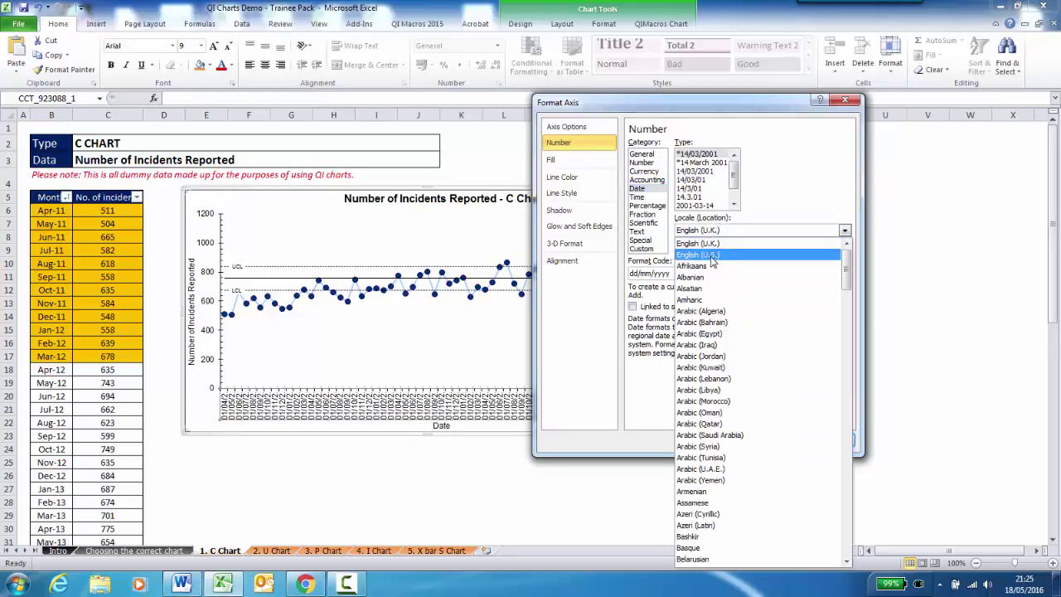
left_click(711, 255)
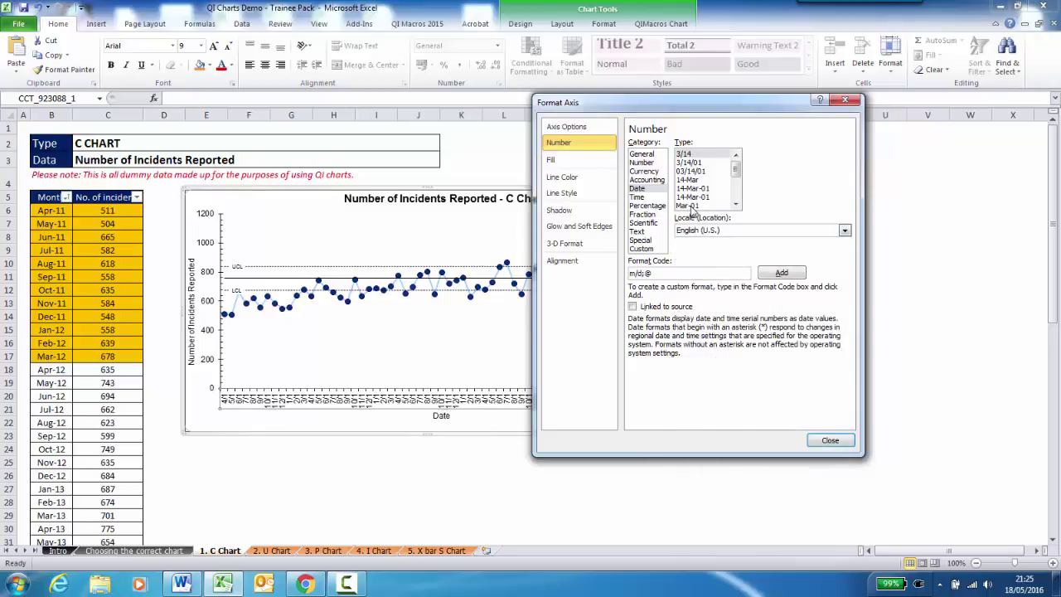
left_click(688, 206)
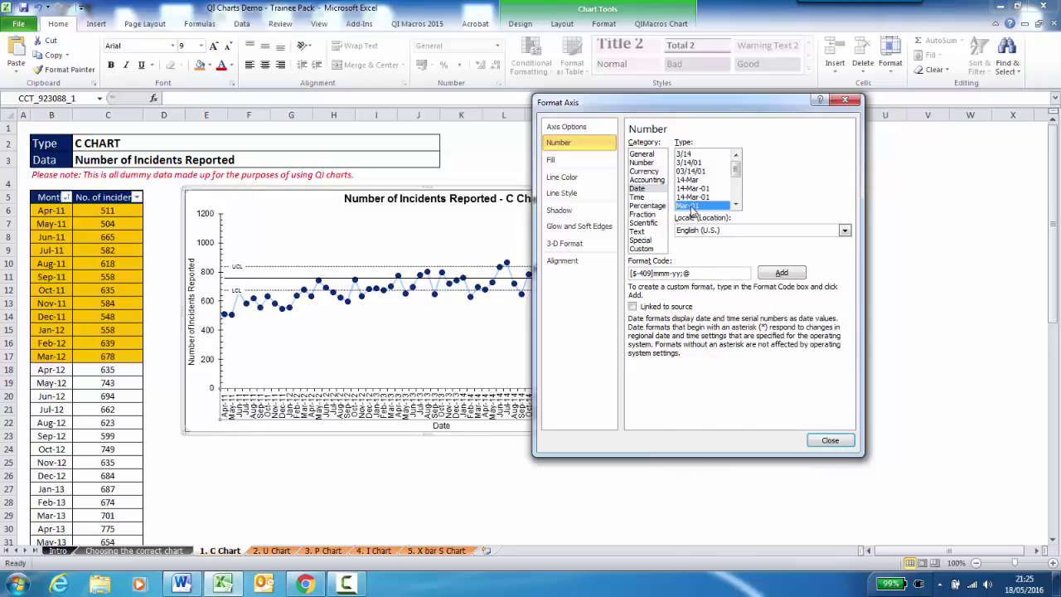
left_click(828, 440)
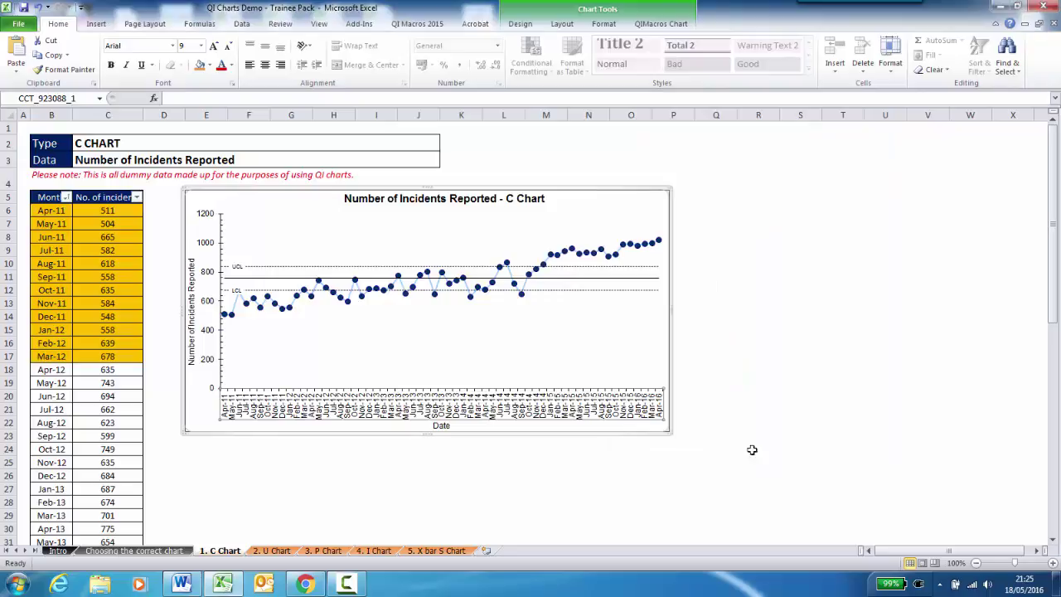
left_click(242, 457)
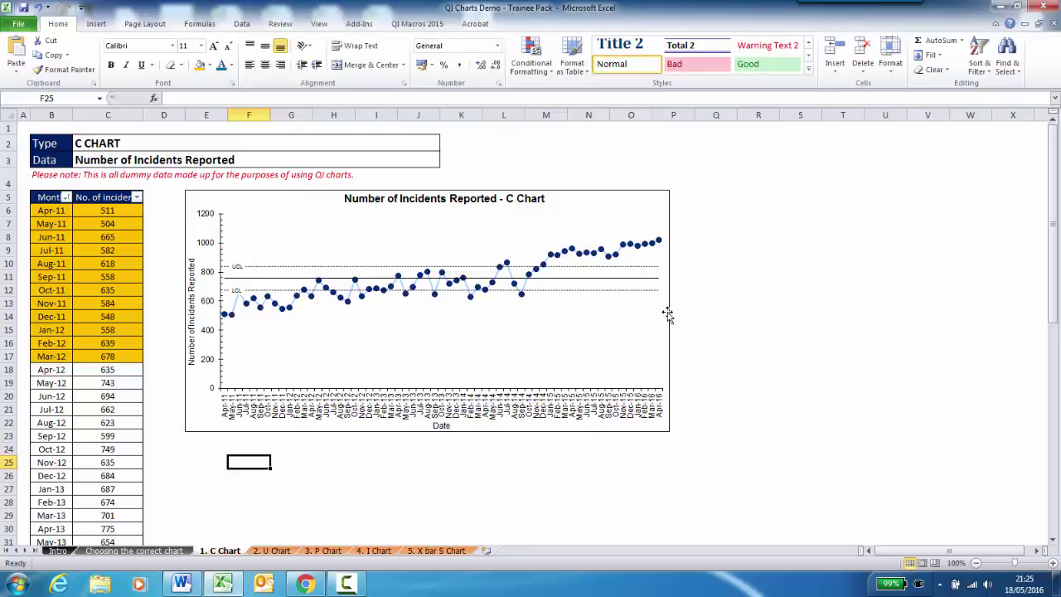
Set the chart's vertical axis to a fixed minimum of 400 and a fixed maximum of 1100.
left_click(212, 332)
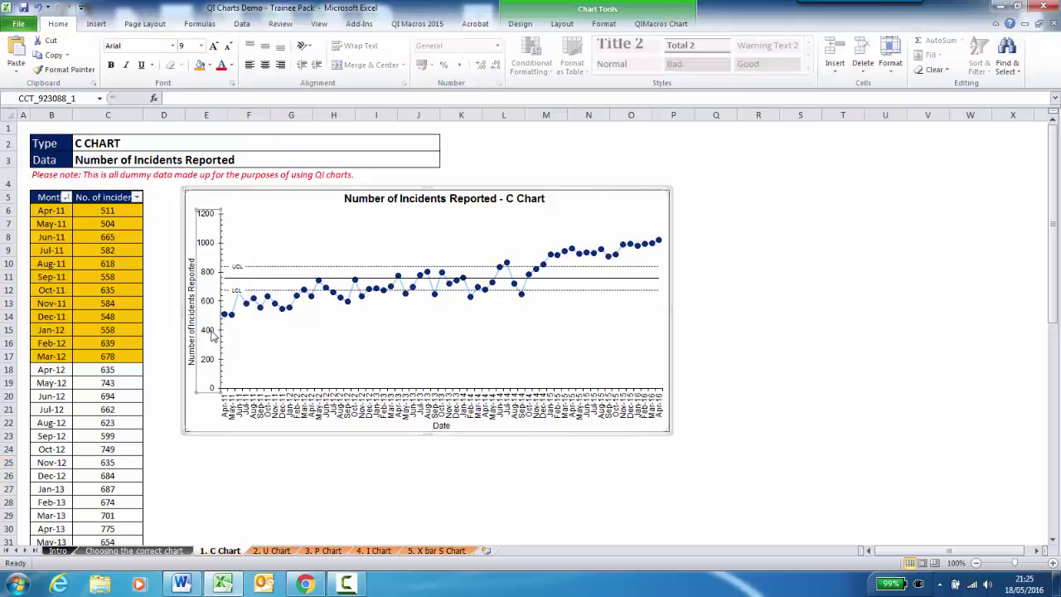
right_click(212, 333)
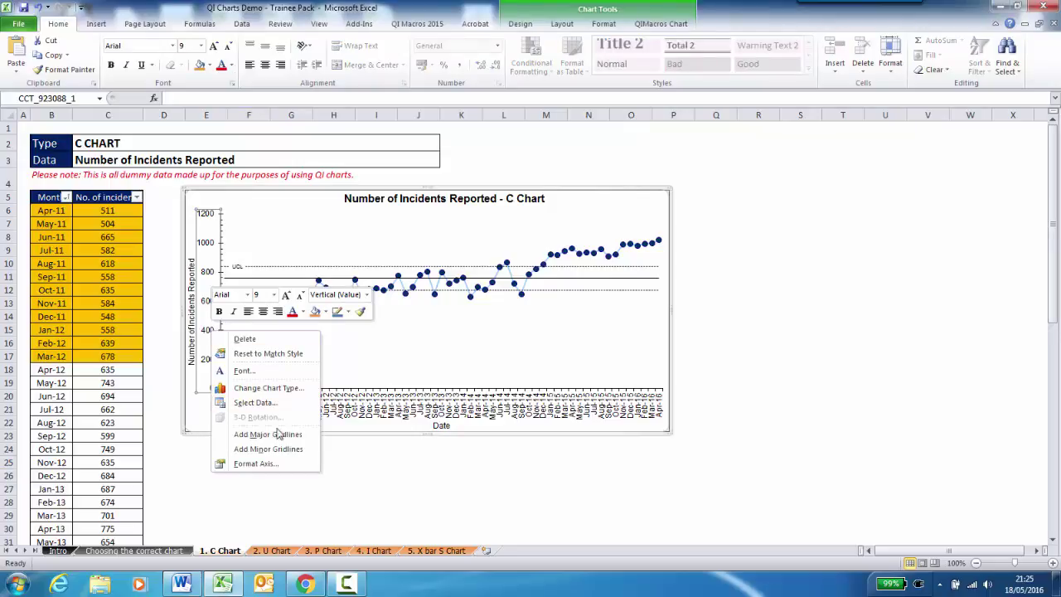
left_click(276, 466)
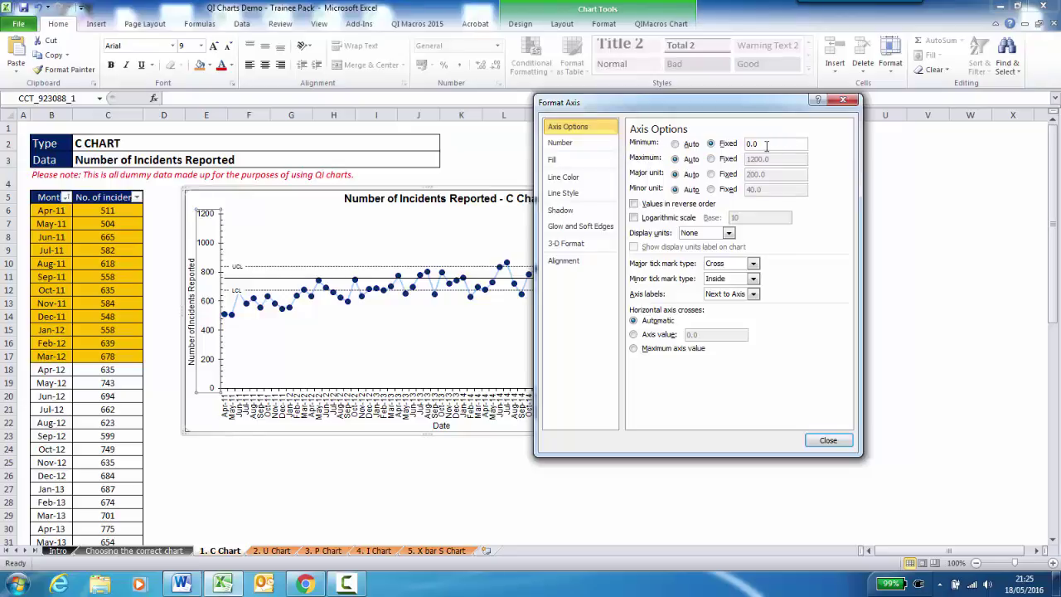
left_click(709, 144)
type("400")
left_click(710, 159)
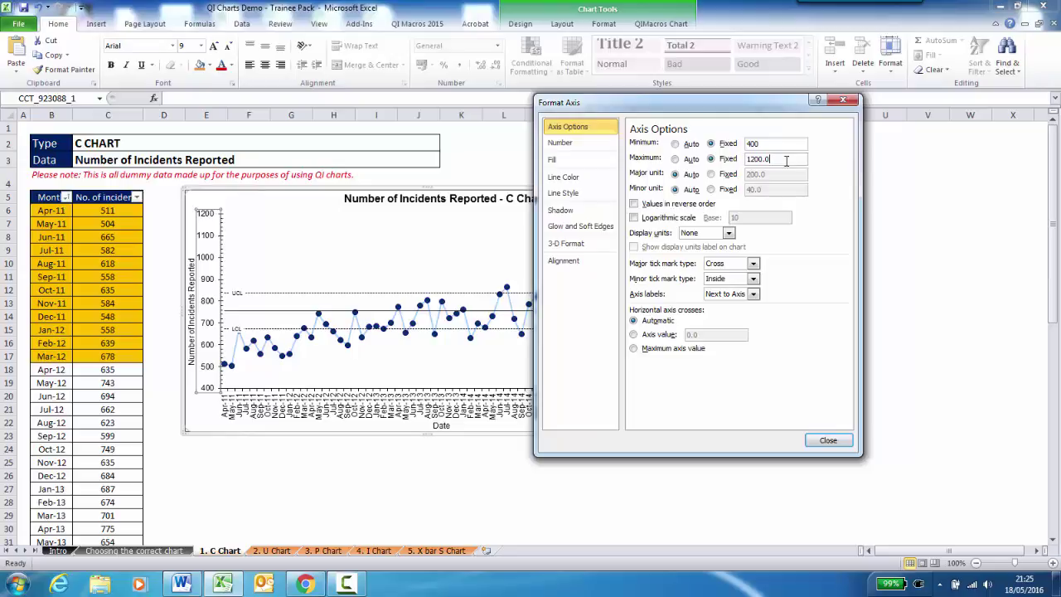
left_click_drag(785, 161, 748, 161)
type("11")
left_click(828, 440)
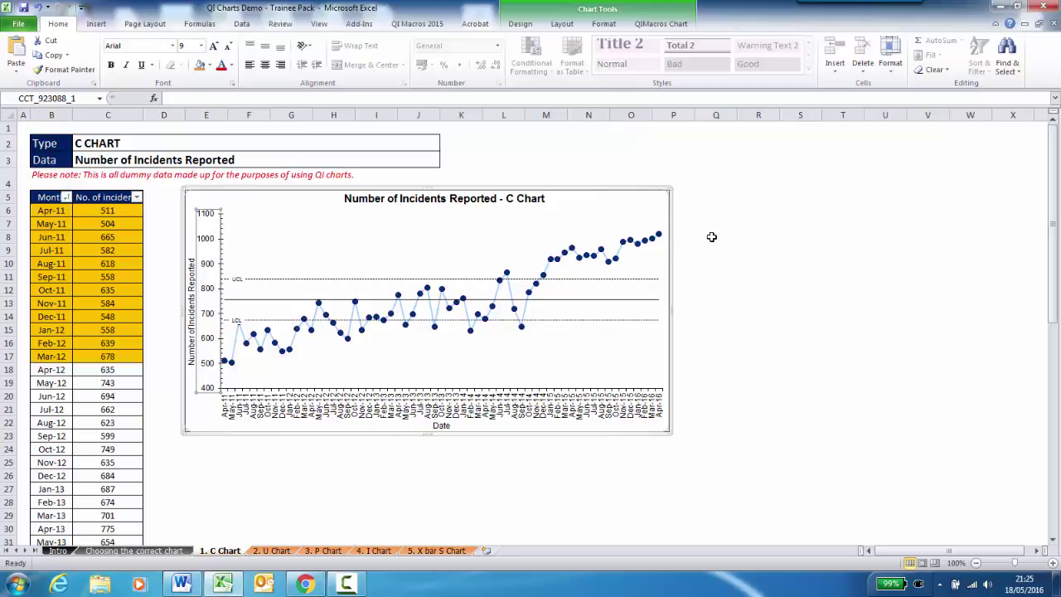
left_click(689, 304)
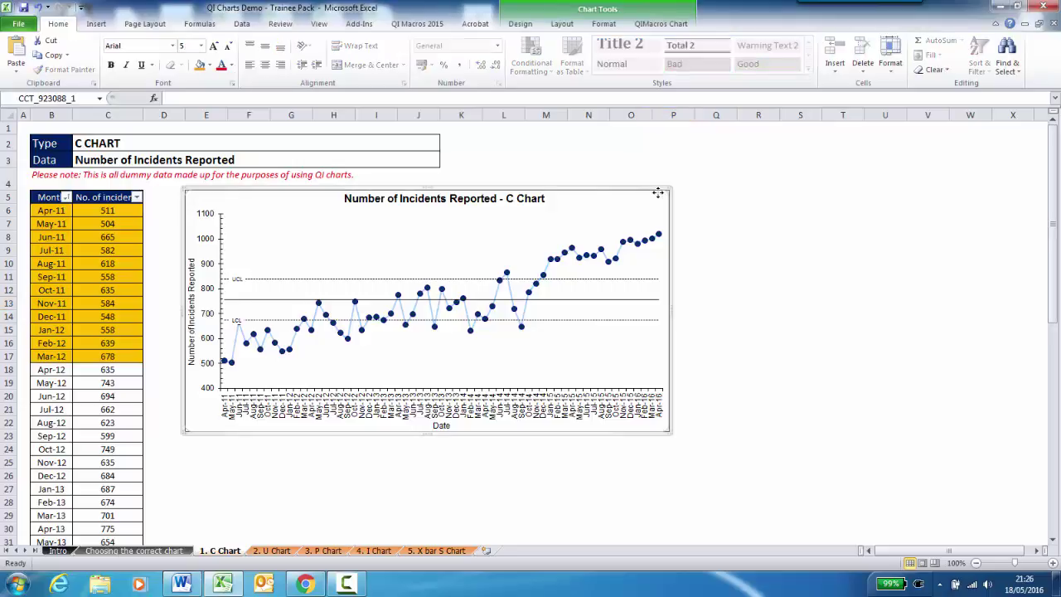
Edit the chart phases so that Phase 1 ends on 01/03/2012 and the last phase is extended.
left_click(359, 24)
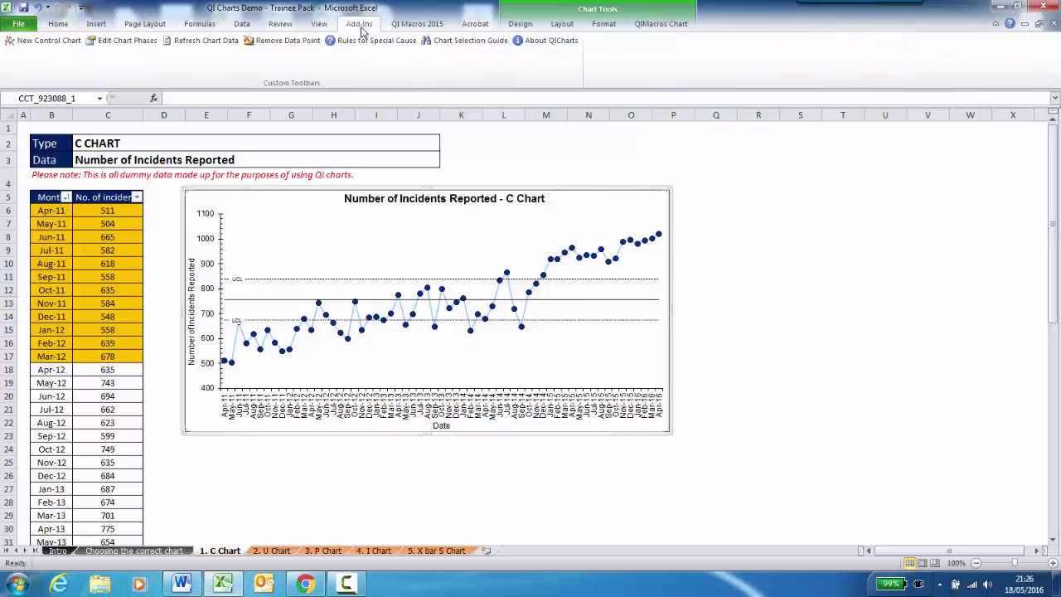
left_click(140, 45)
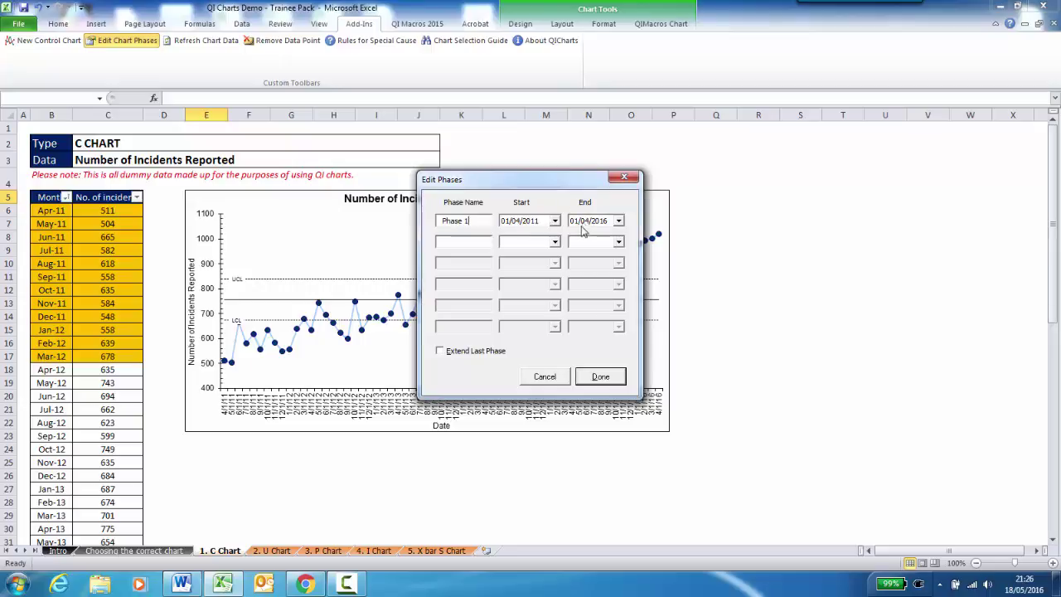
left_click_drag(545, 182, 803, 174)
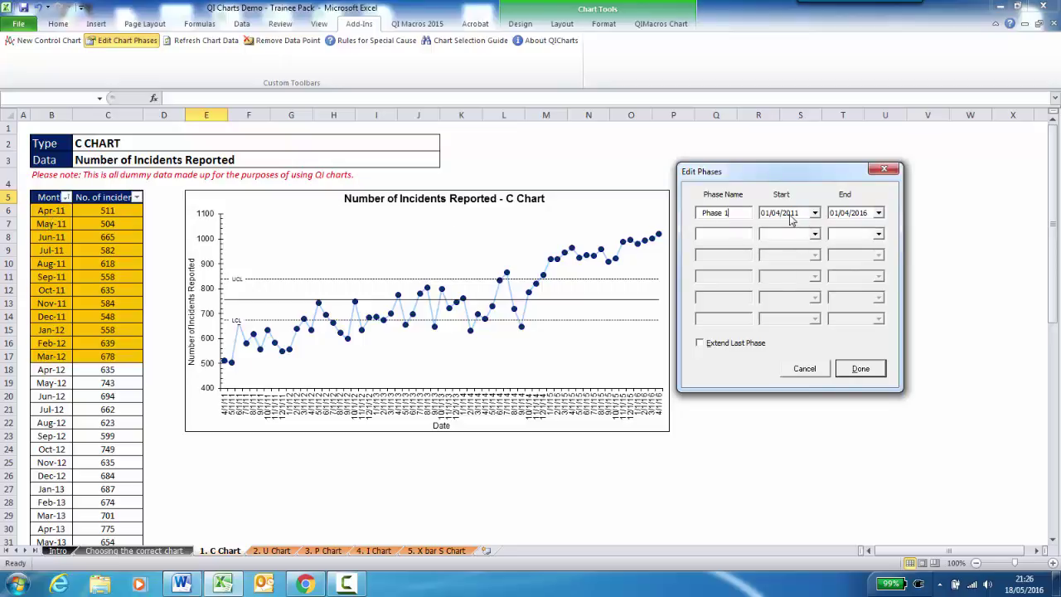
left_click(879, 213)
scroll(886, 248, "up", 6)
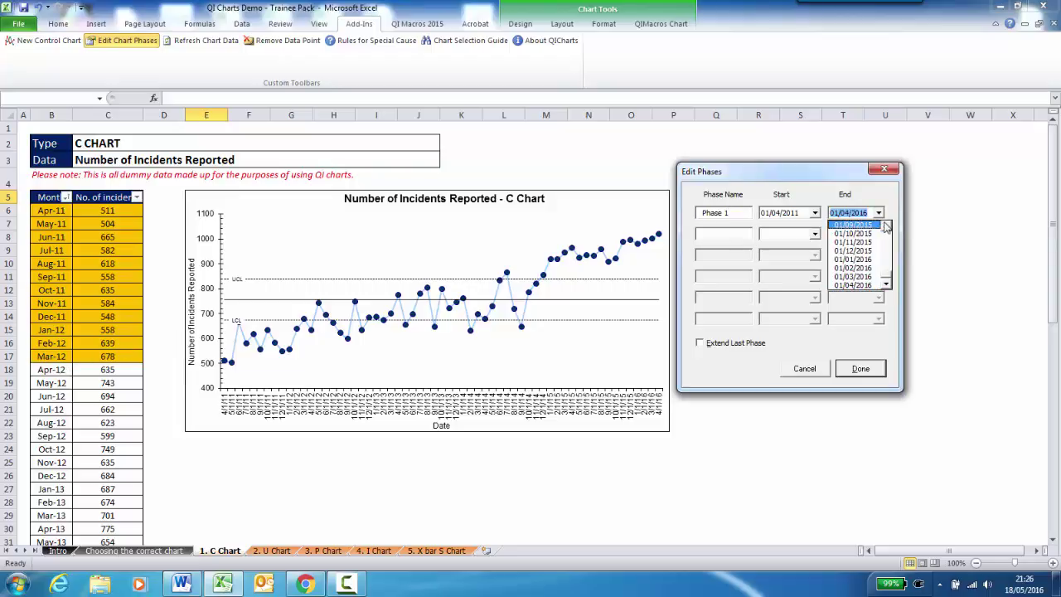
scroll(887, 227, "up", 10)
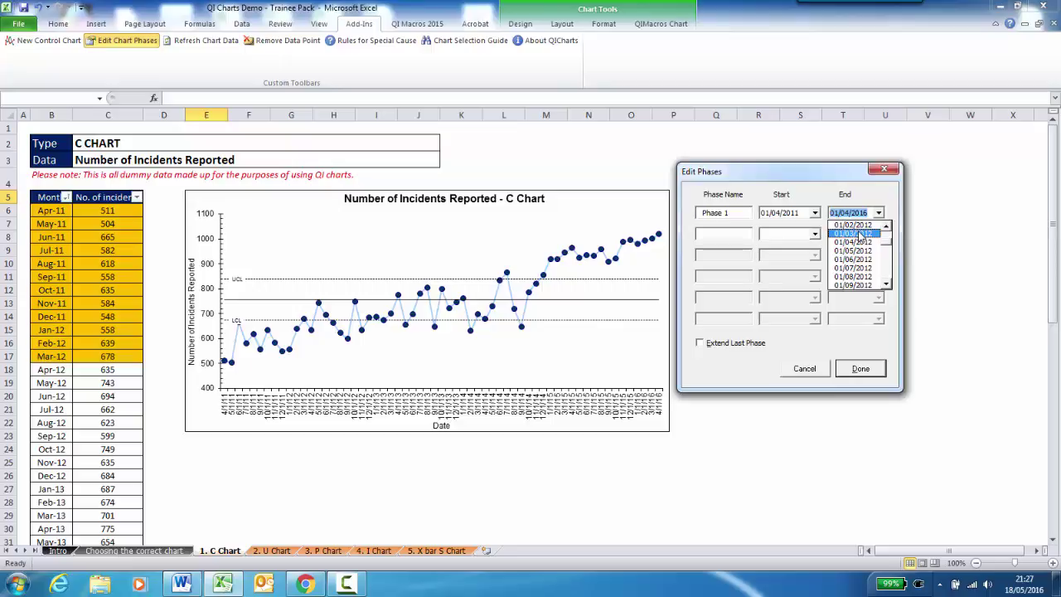
left_click(860, 235)
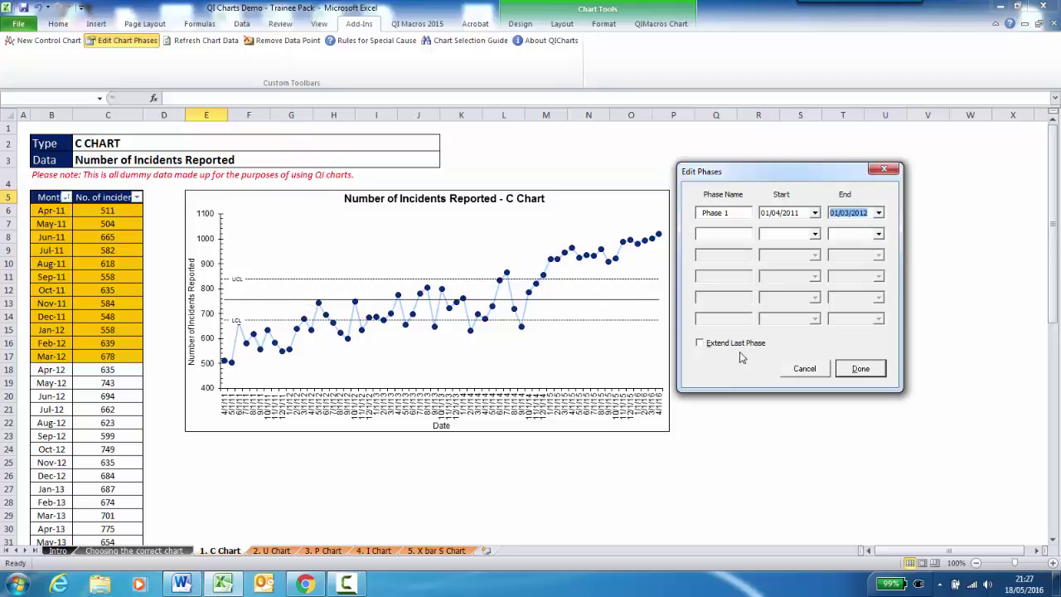
left_click(699, 346)
left_click(859, 370)
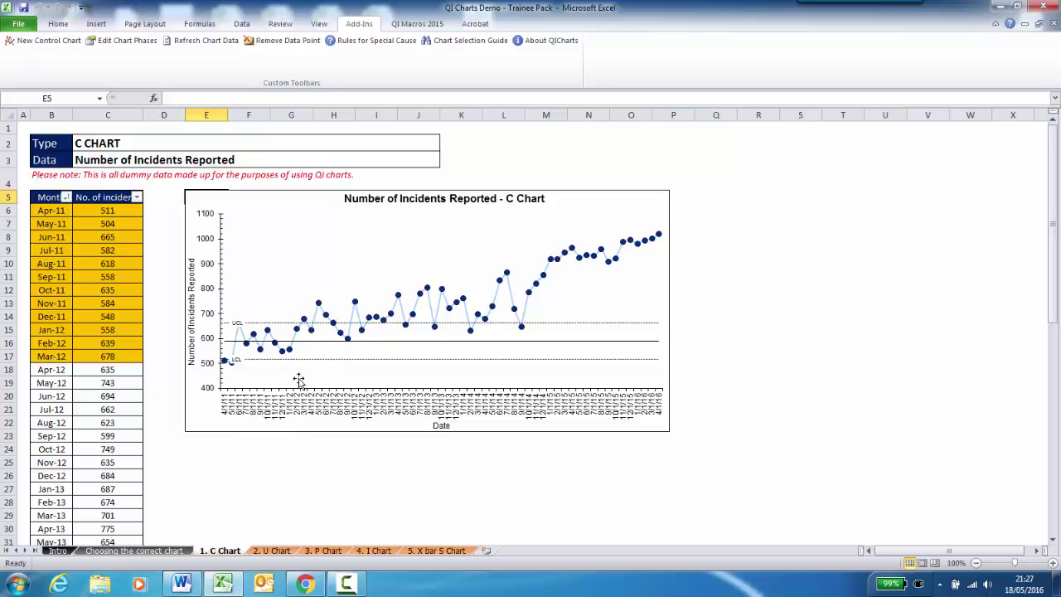
Fill only the February 2012 data point of the chart with the orange theme colour.
left_click(298, 334)
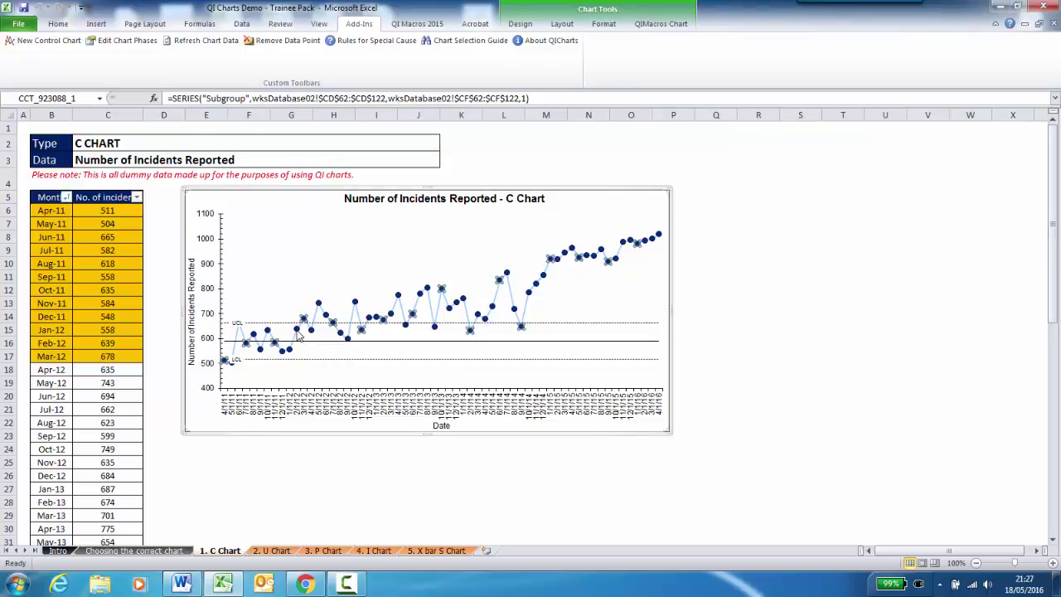
left_click(297, 330)
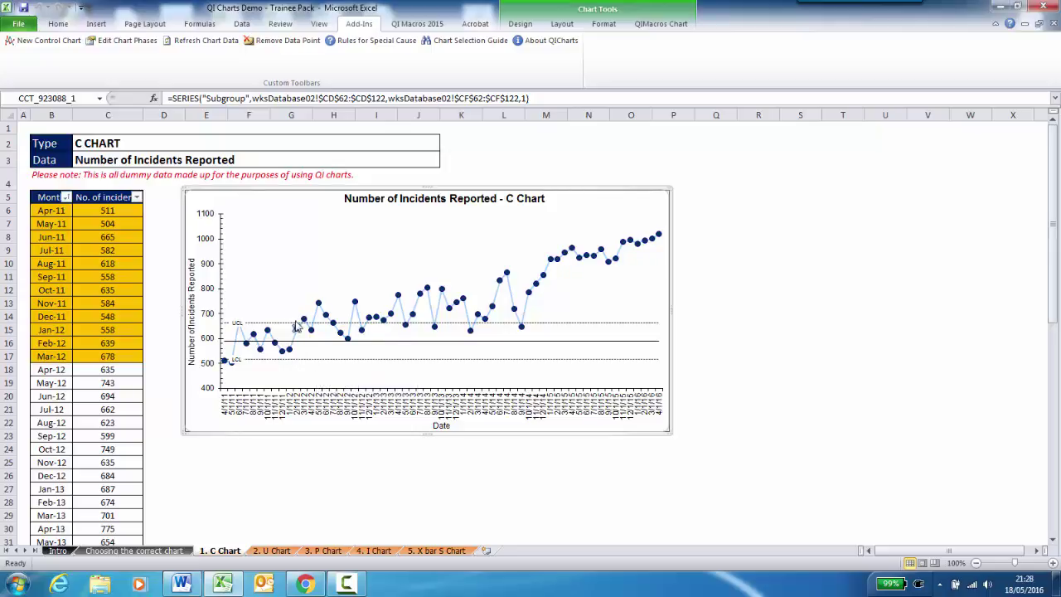
left_click(605, 25)
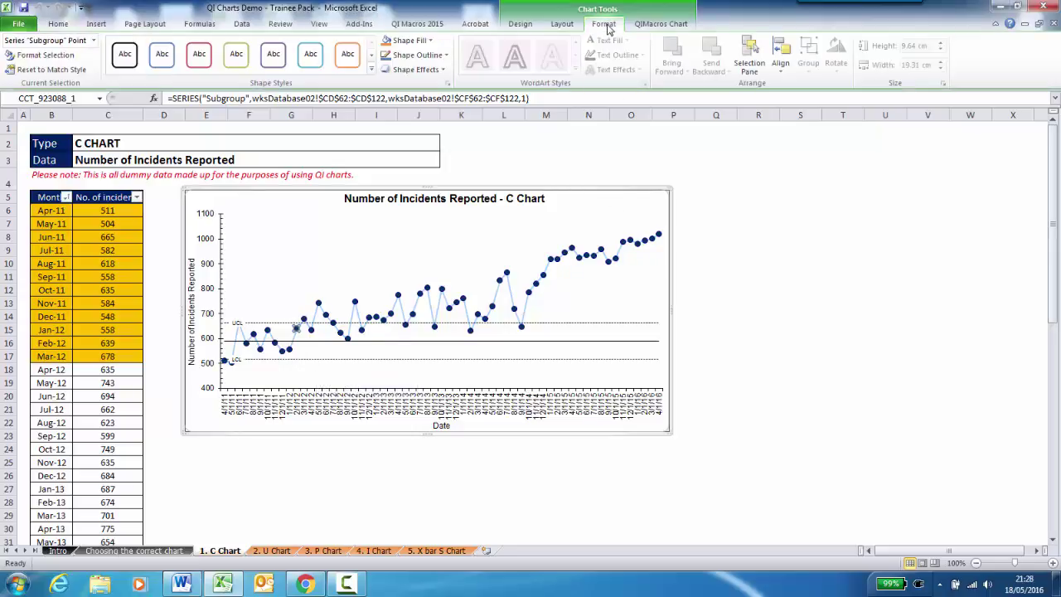
left_click(410, 40)
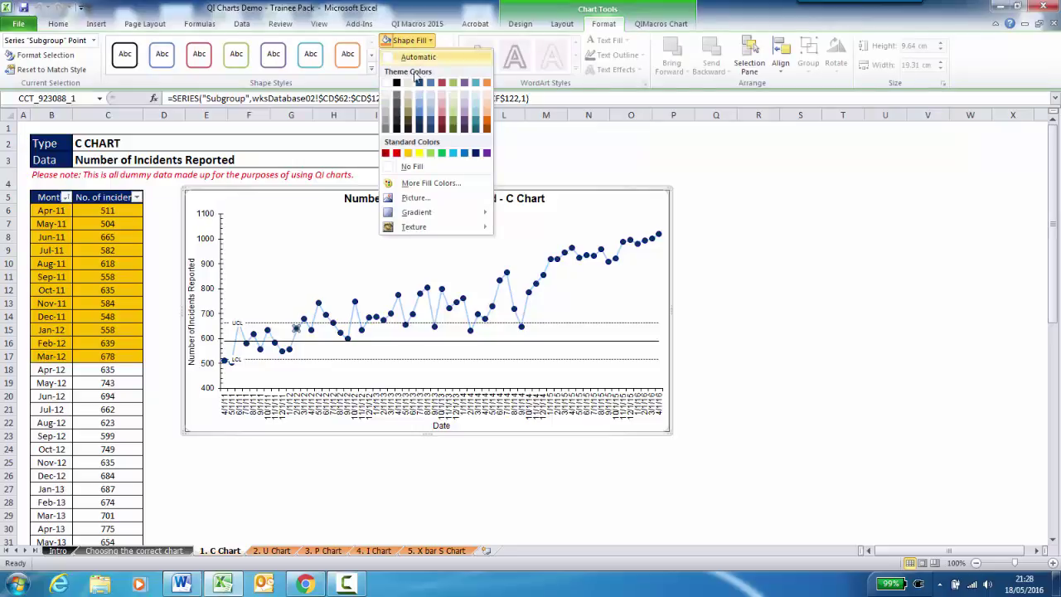
left_click(487, 84)
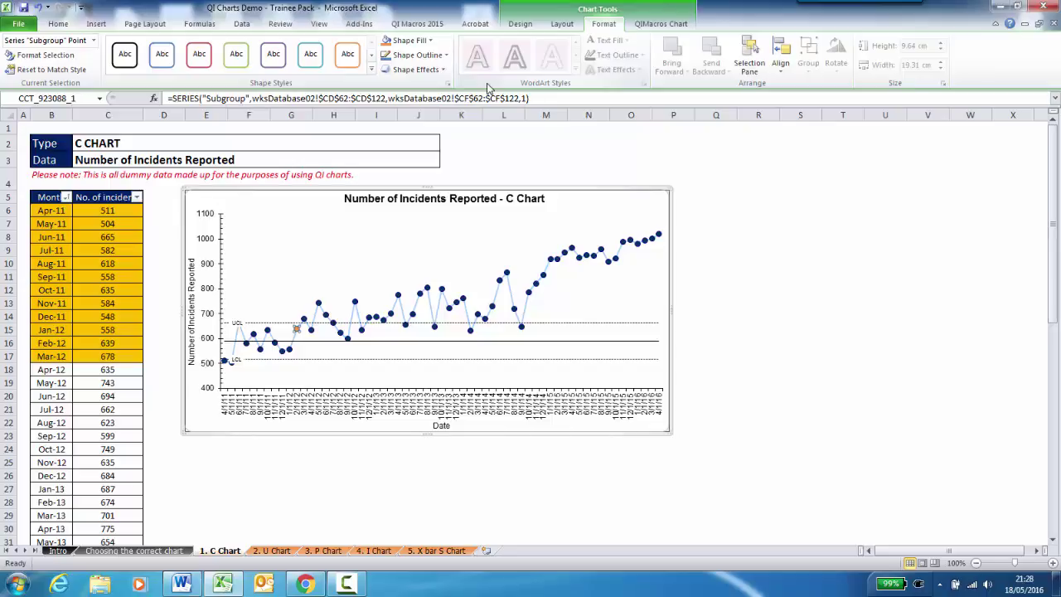
Apply the same orange fill to each earlier data point, one by one from January 2012 back to April 2011.
key("Left")
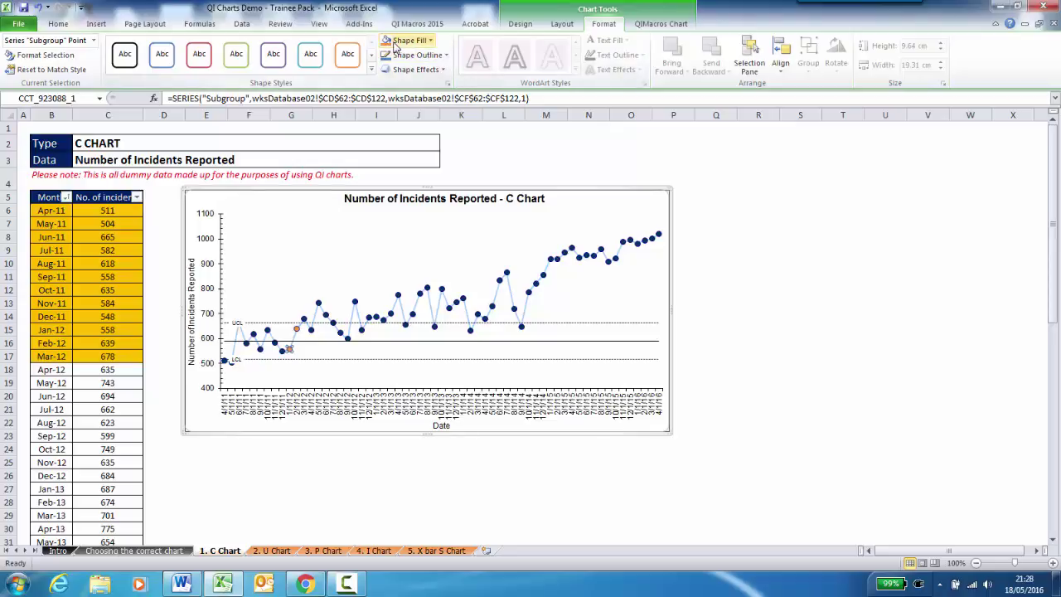
key("Left")
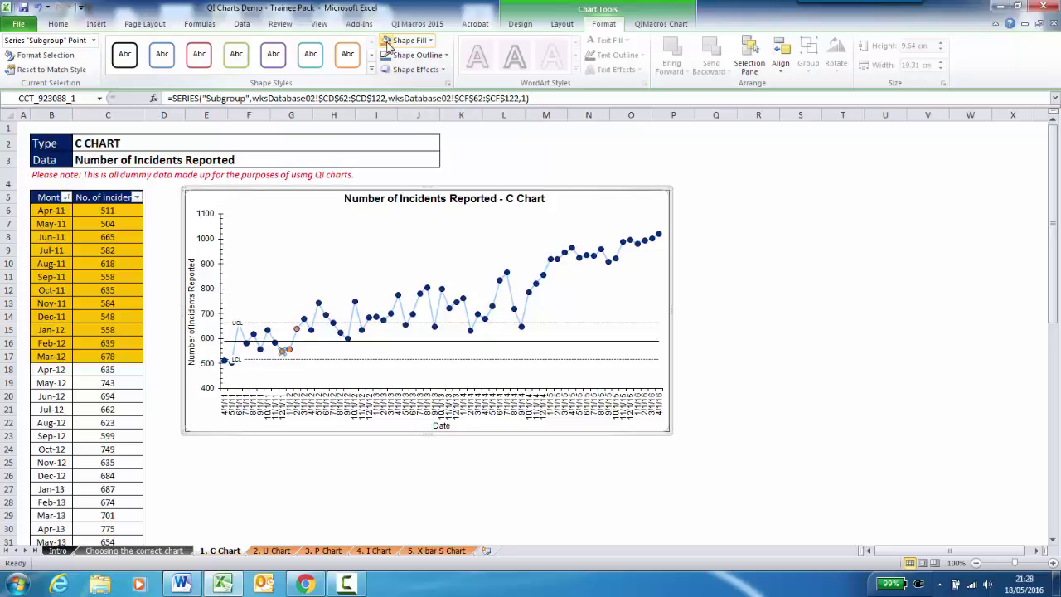
key("Left")
key("Left")
left_click(386, 43)
key("Left")
left_click(387, 43)
key("Left")
left_click(386, 43)
key("Left")
left_click(387, 43)
key("Left")
key("Left")
left_click(386, 43)
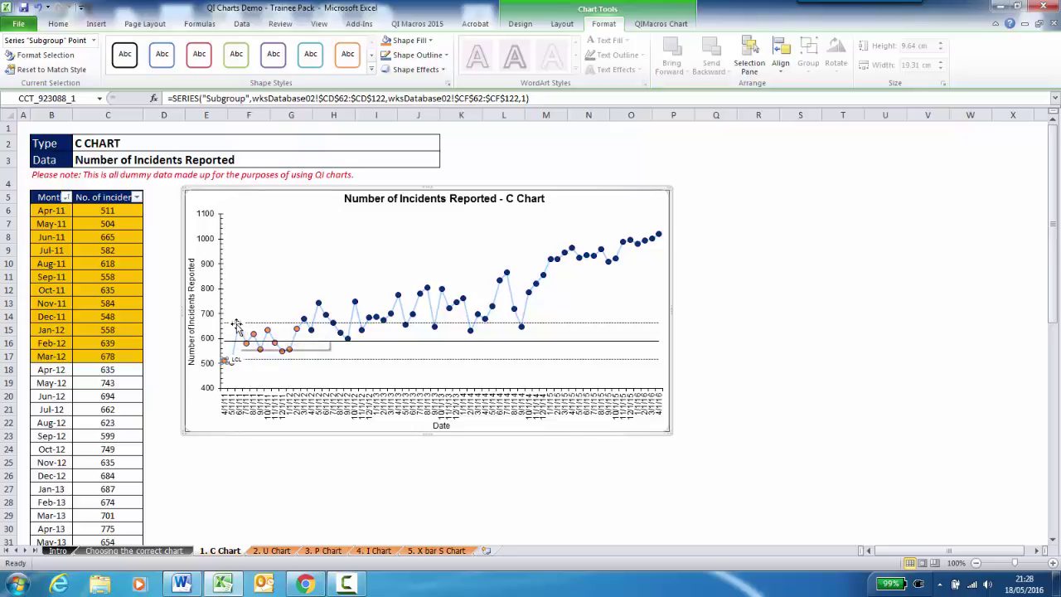
Move the UCL and LCL labels rightward along their limit lines, clear of the first data points.
left_click(236, 323)
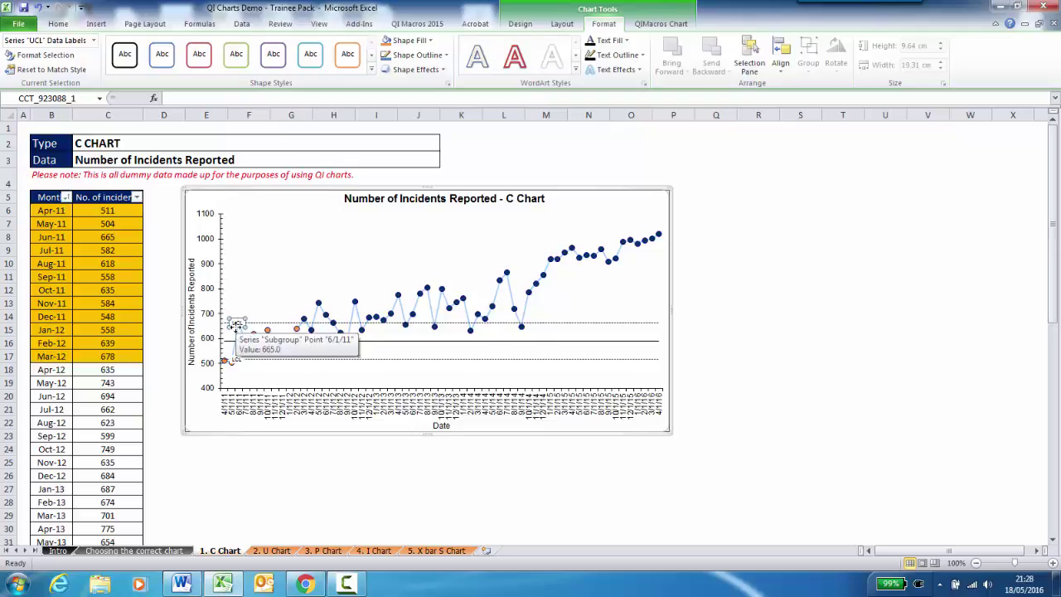
left_click_drag(236, 324, 257, 325)
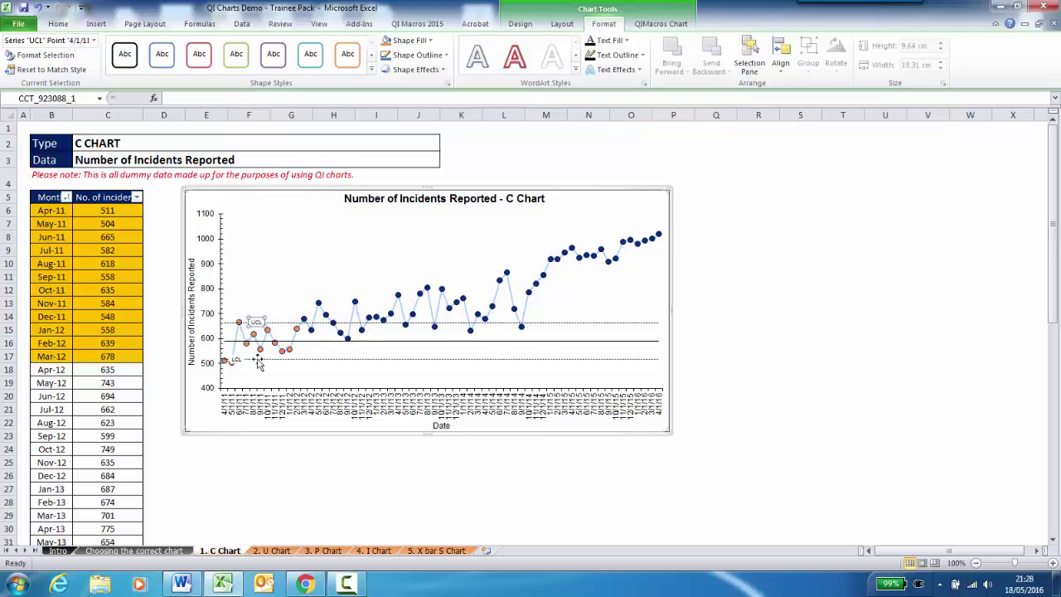
left_click(237, 360)
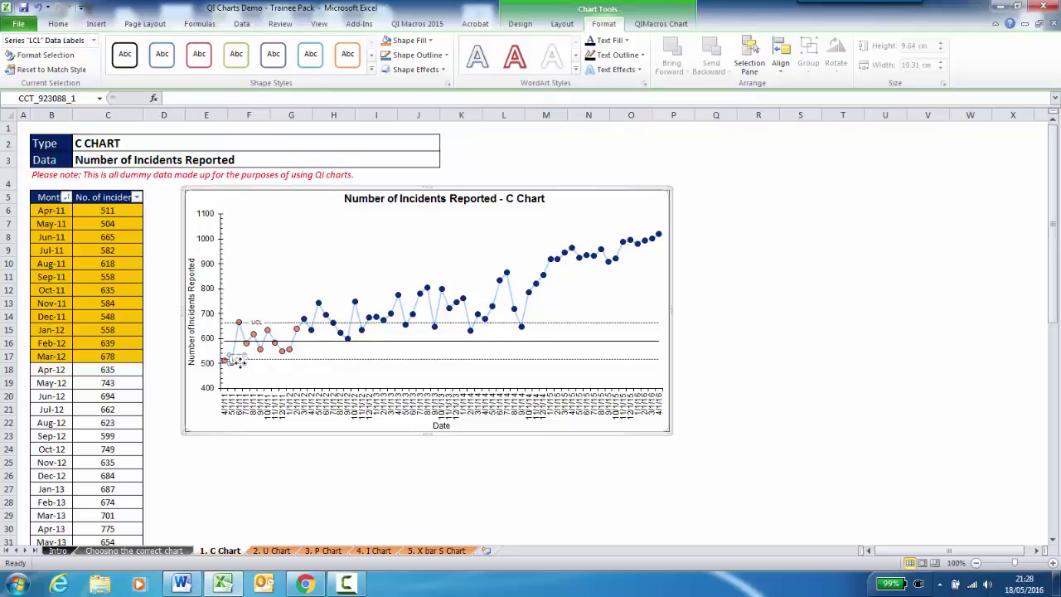
left_click_drag(239, 362, 302, 362)
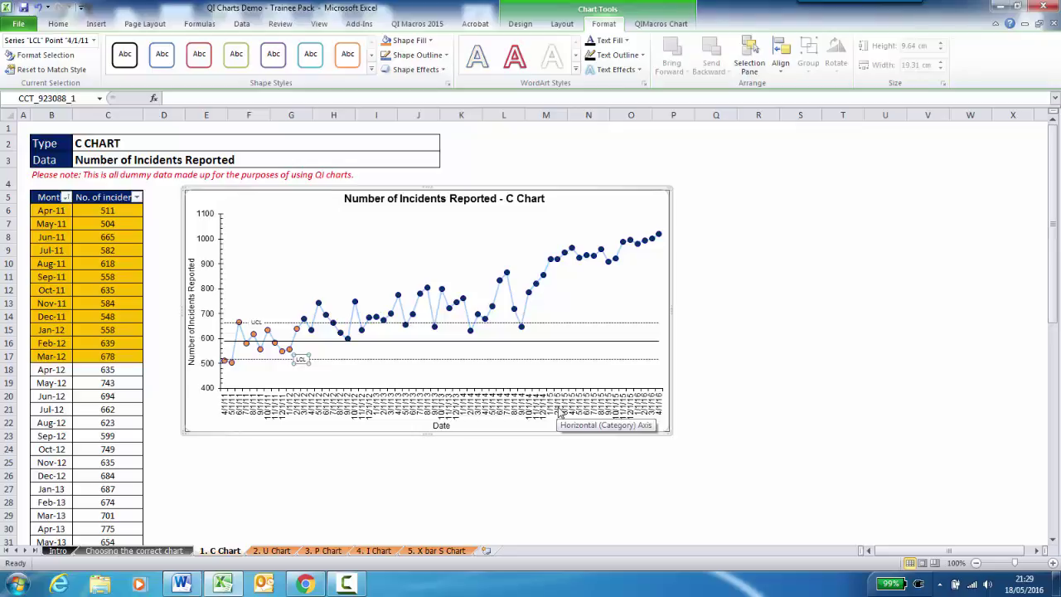
Format the chart's horizontal axis dates with the English (U.S.) date type Mar-01, then deselect the chart.
right_click(462, 407)
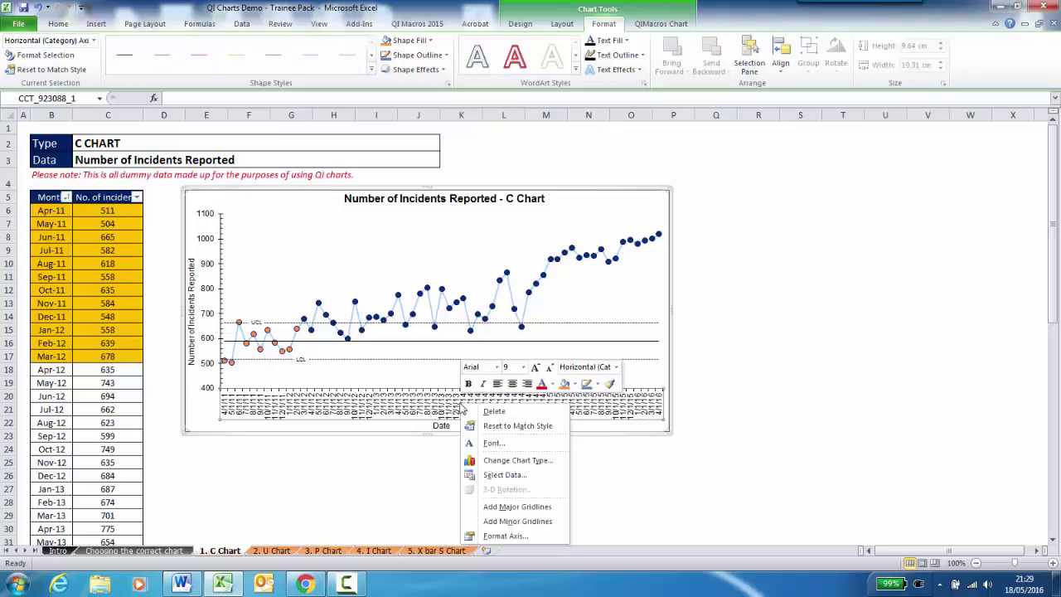
left_click(497, 535)
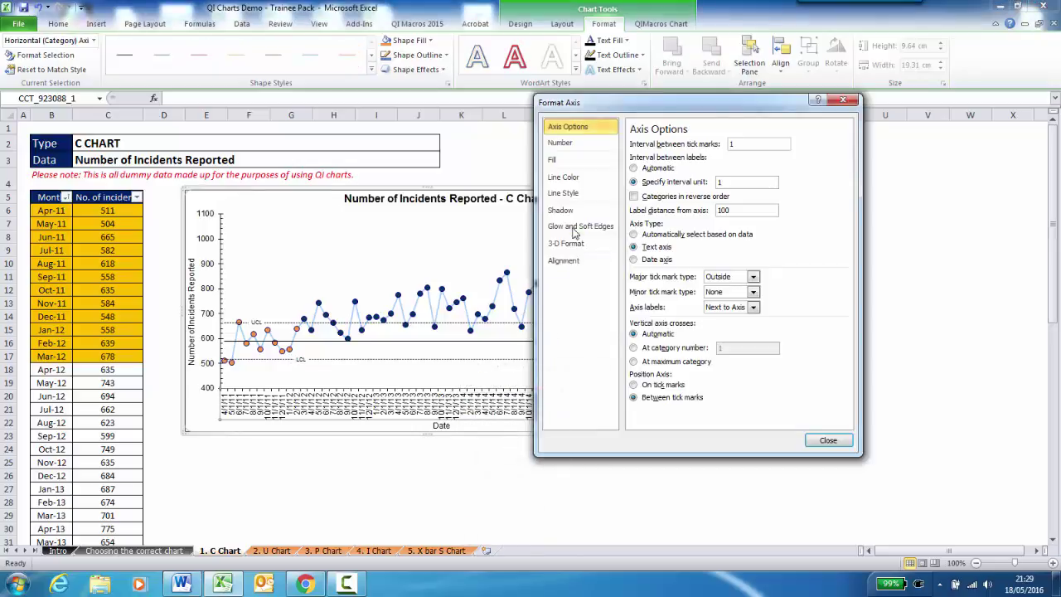
left_click(571, 146)
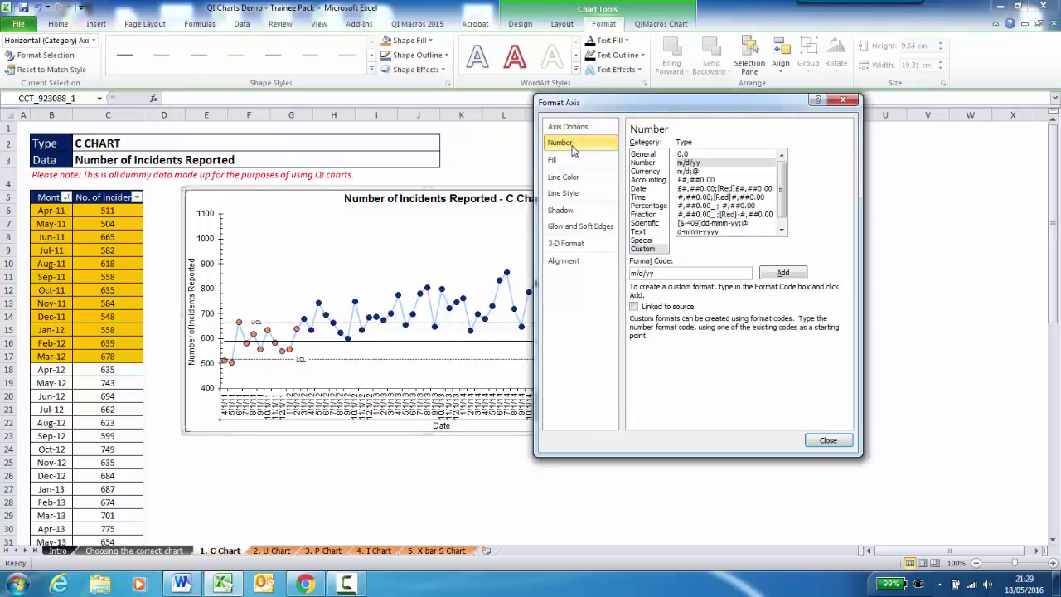
left_click(641, 190)
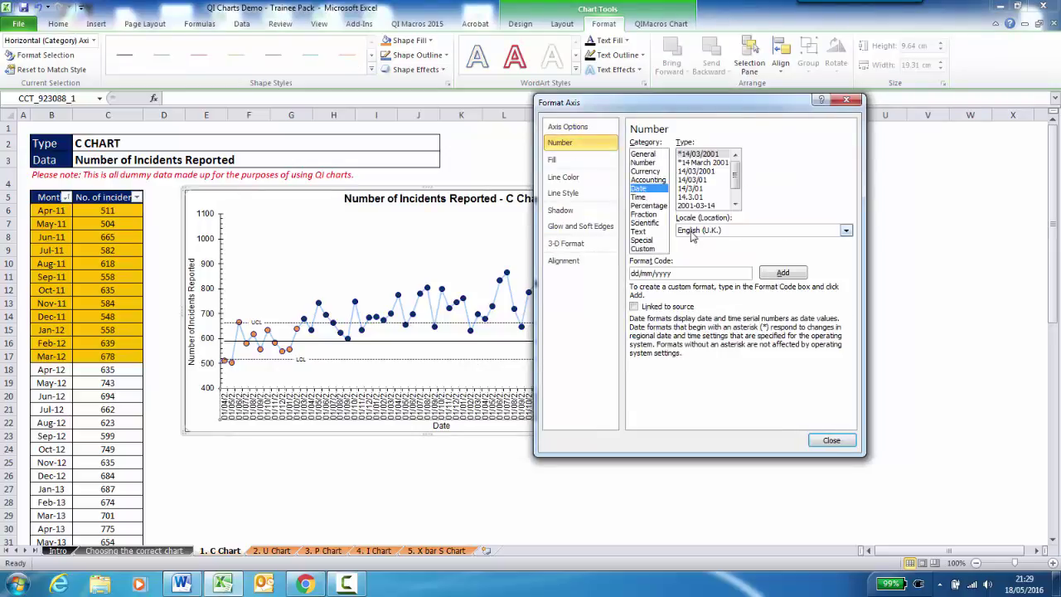
left_click(695, 235)
left_click(698, 256)
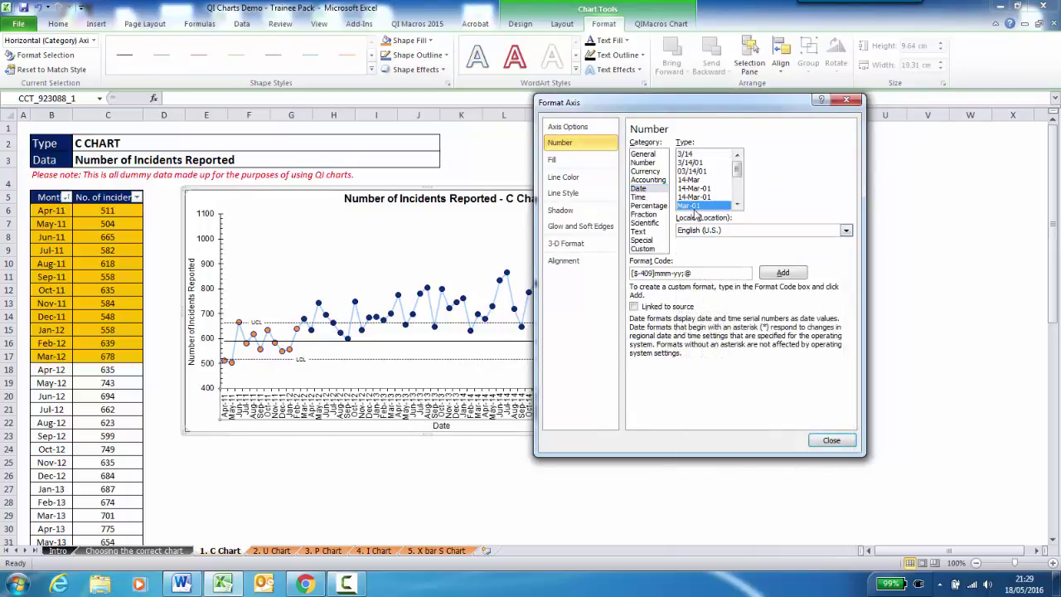
left_click(832, 440)
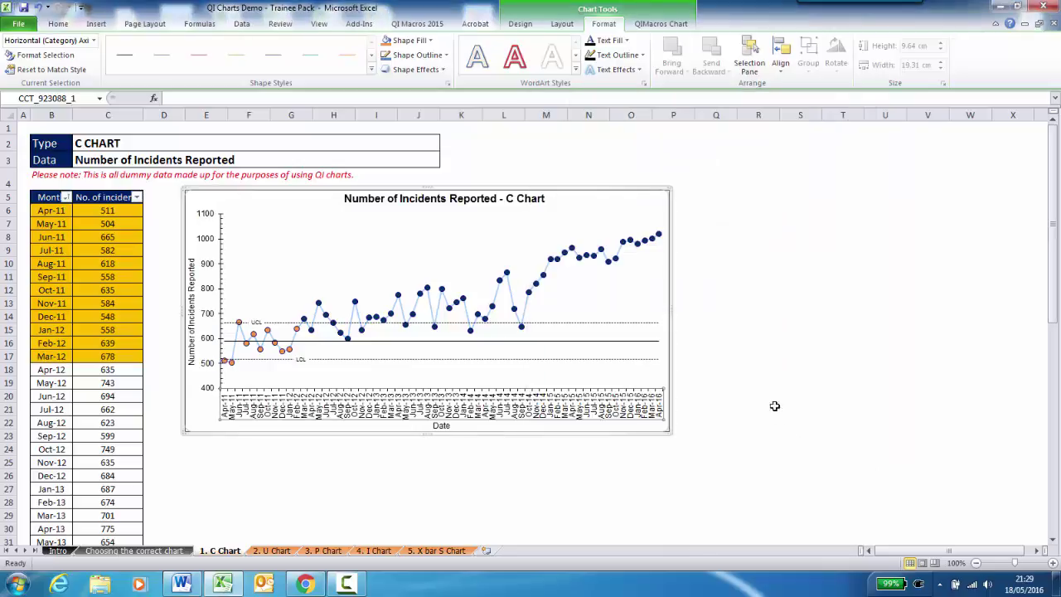
left_click(759, 365)
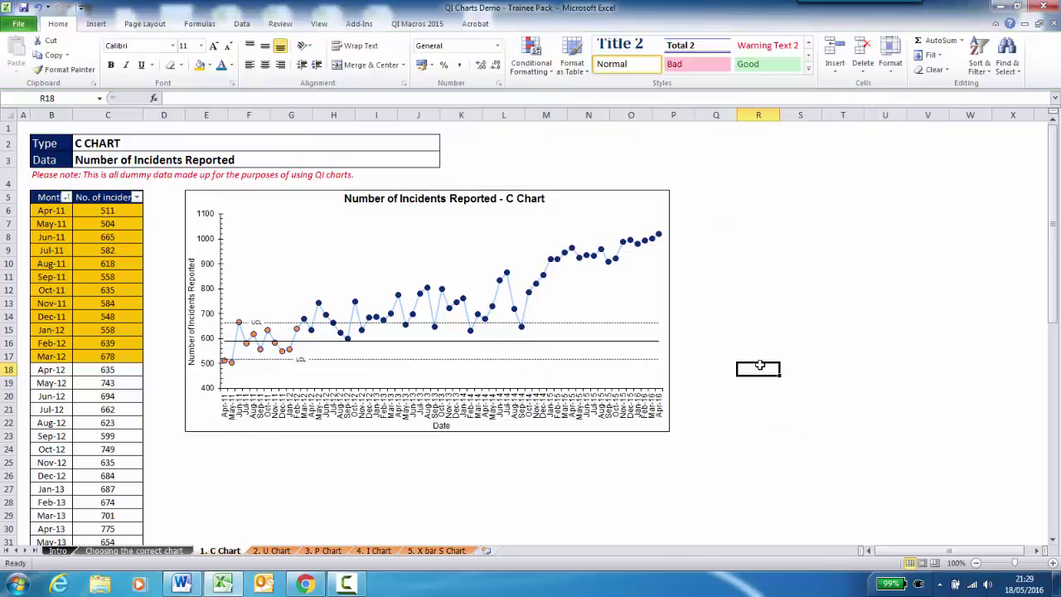